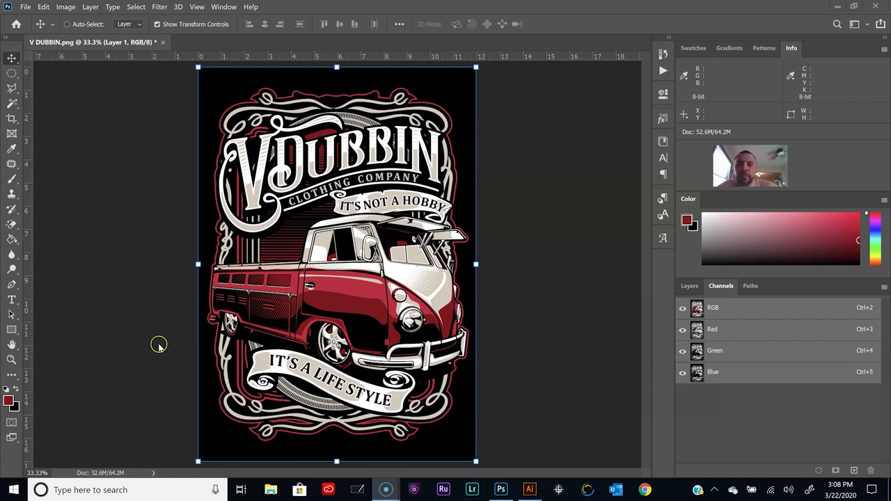
Step: Confirm the image size is 12 inches wide at 300 pixels/inch
left_click(66, 9)
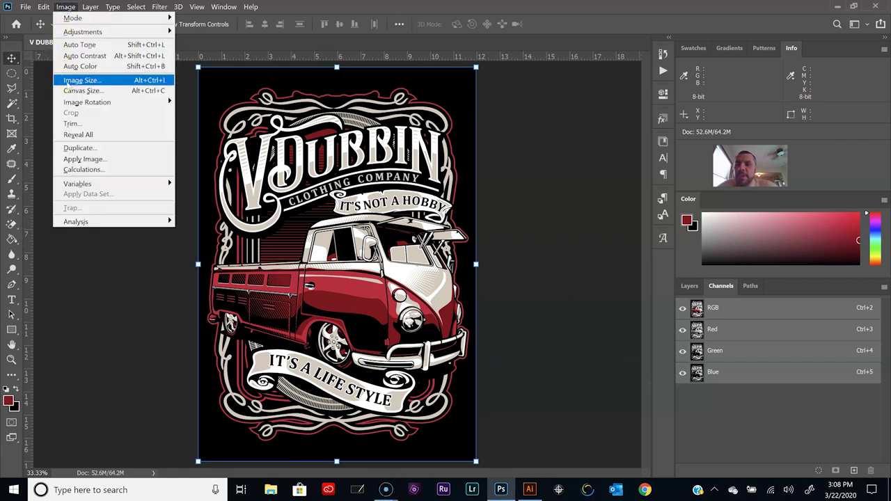
left_click(68, 81)
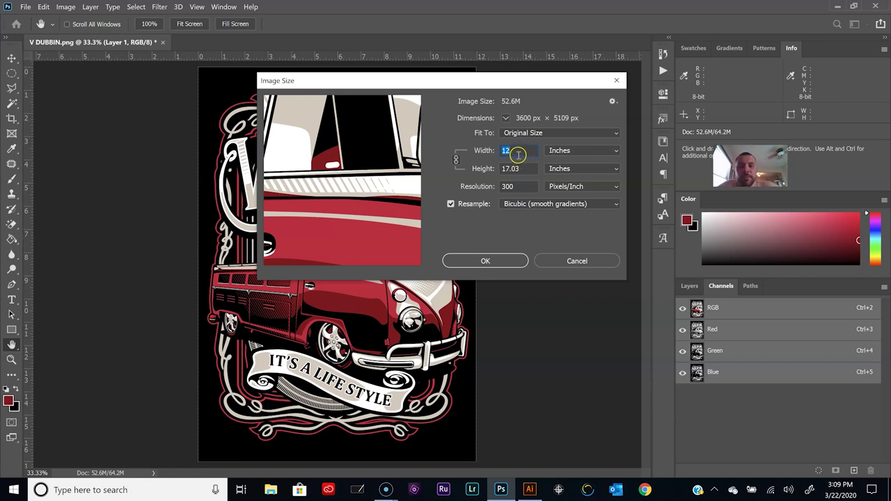
left_click(512, 153)
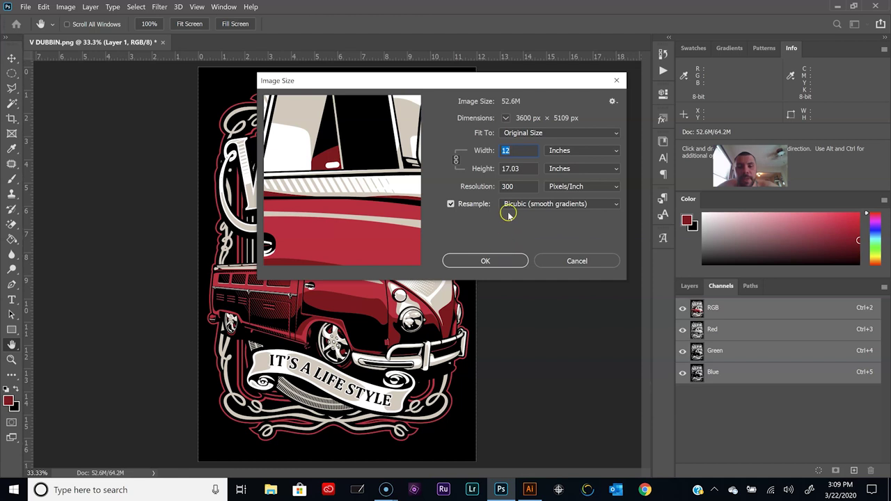
left_click(502, 261)
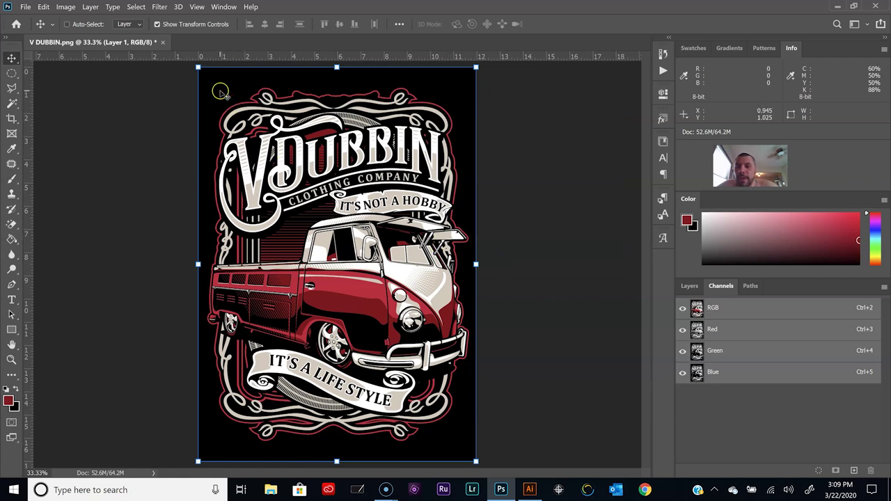
Step: Check that the Layers panel holds only Layer 1, then return to the Channels list
left_click(689, 286)
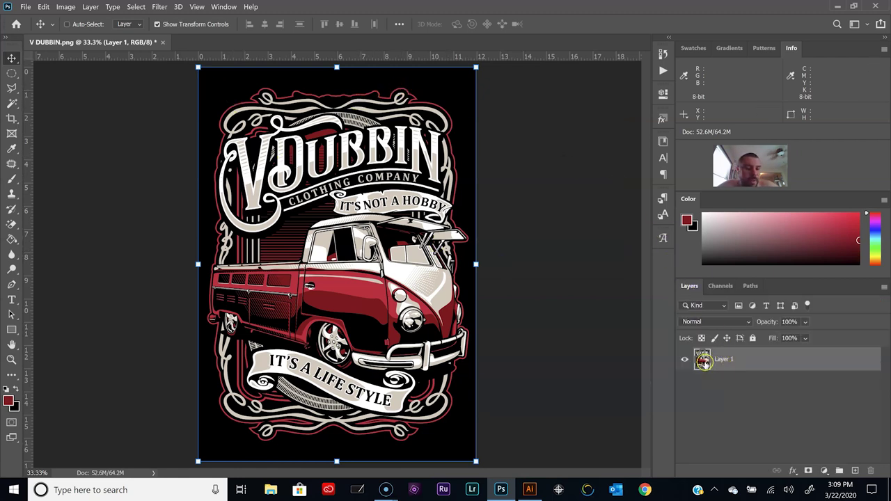
left_click(213, 87)
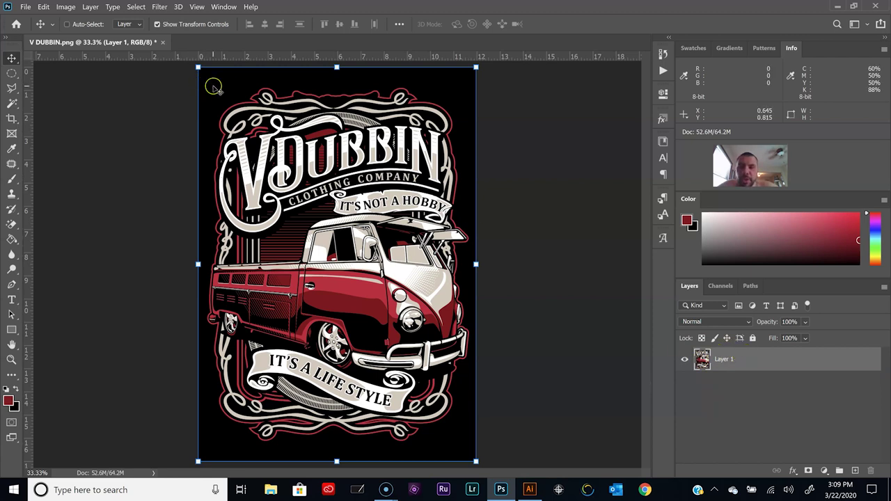
left_click(217, 86)
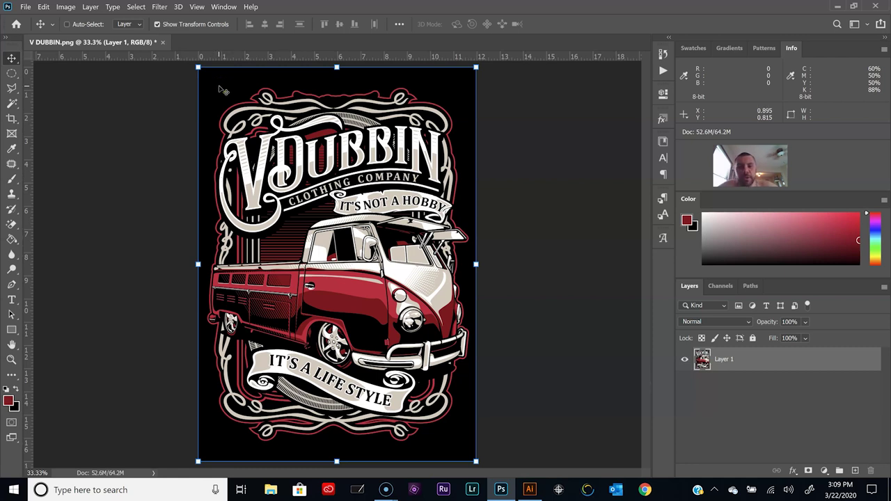
left_click(721, 291)
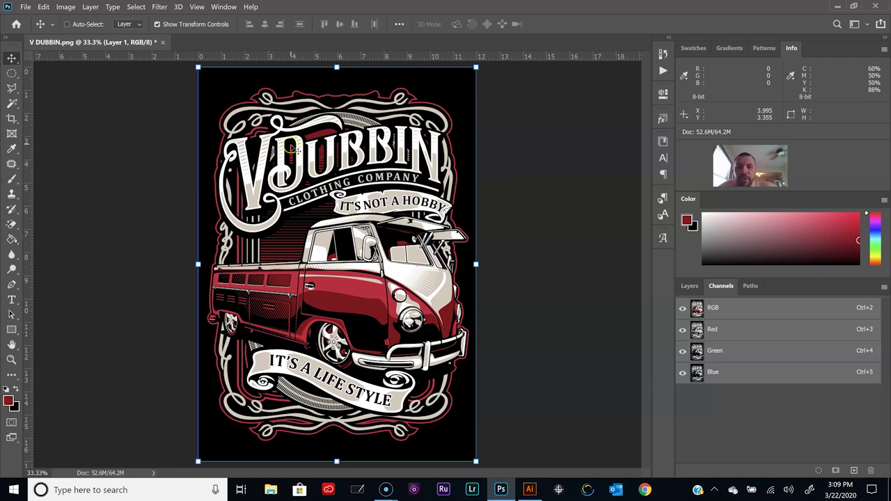
Step: Make an inverted Color Range selection sampled from the red bus body at fuzziness 109
left_click(136, 7)
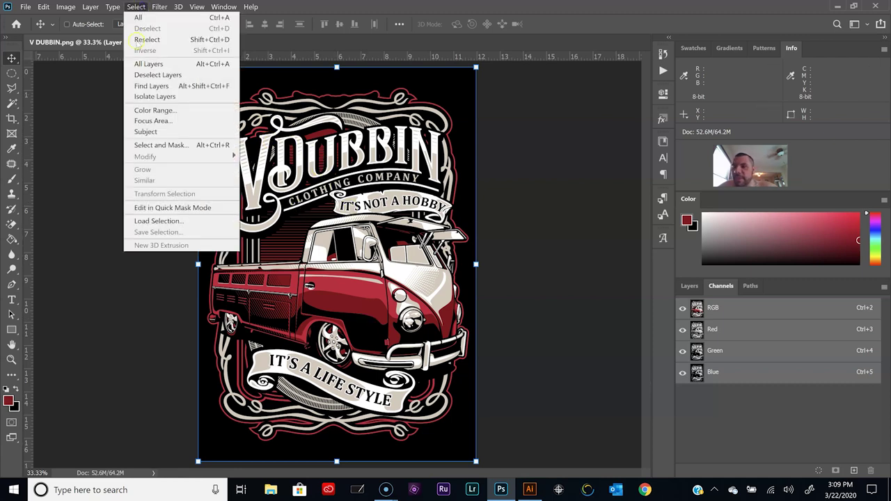
left_click(150, 111)
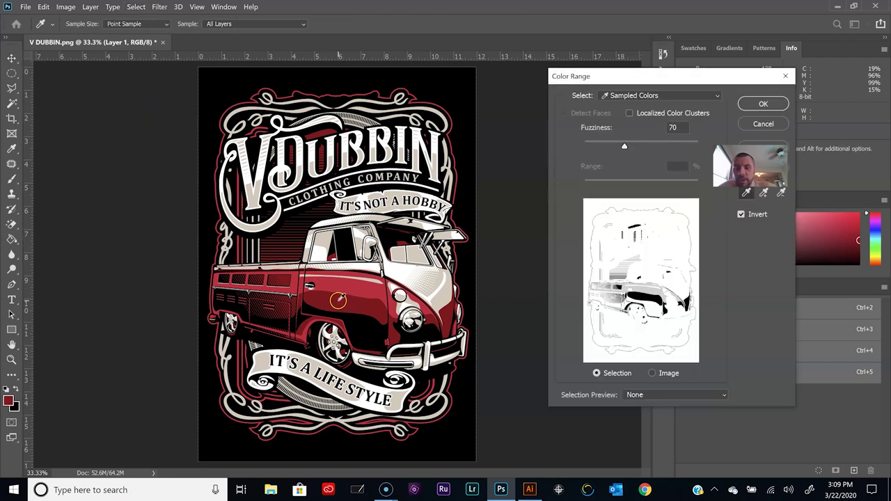
left_click(342, 285)
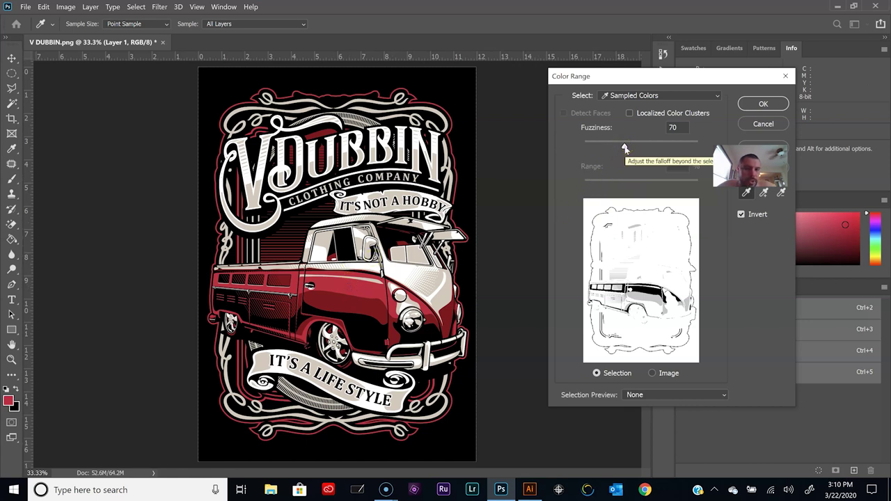
left_click_drag(624, 149, 658, 148)
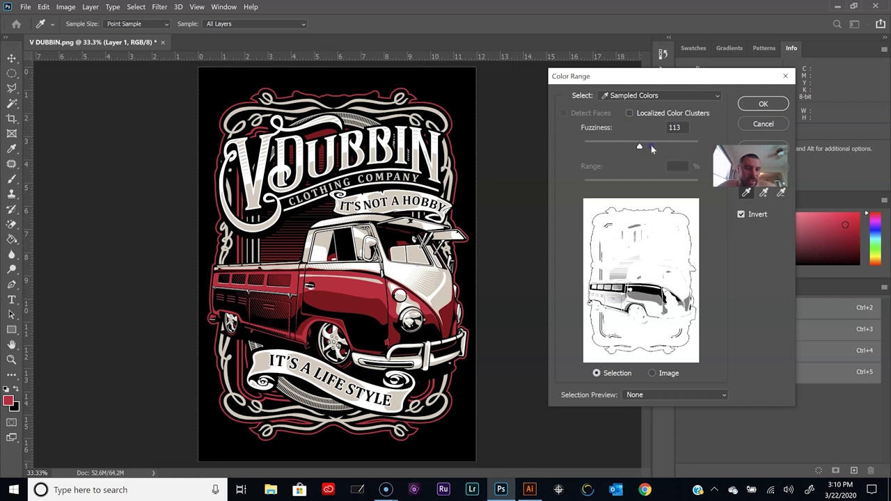
mouse_move(658, 148)
left_mouse_down()
mouse_move(673, 148)
mouse_move(631, 154)
left_mouse_up()
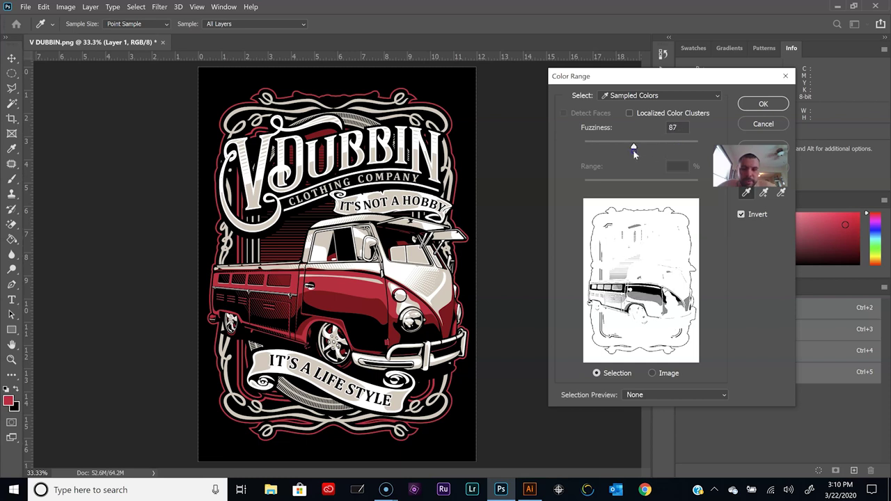
left_click_drag(631, 149, 646, 150)
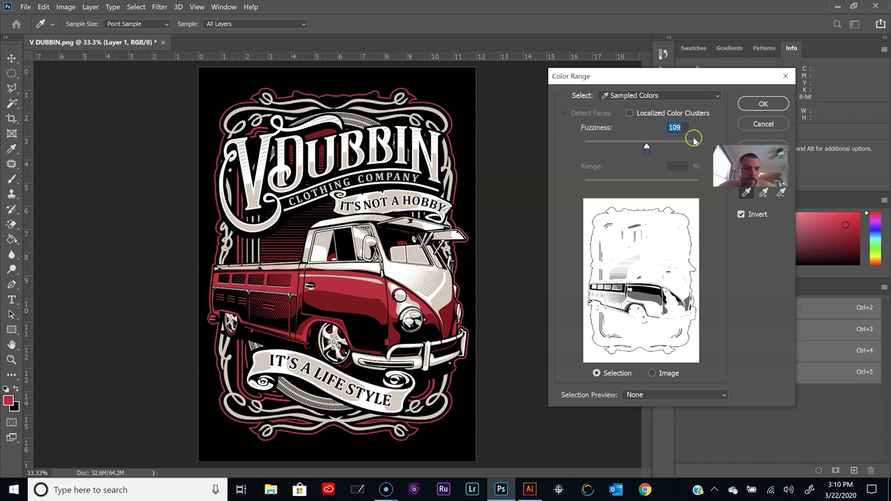
left_click(754, 105)
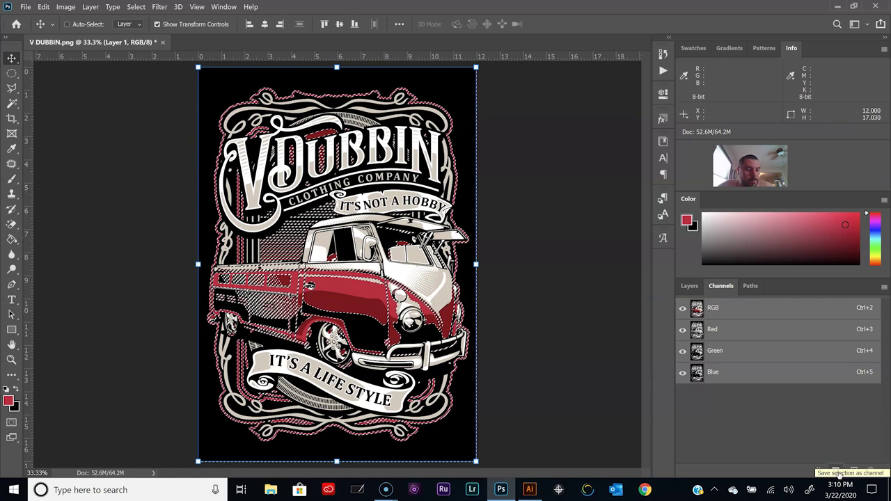
Step: Save the selection as channel Alpha 1 and note the red foreground hex value c41230
left_click(836, 471)
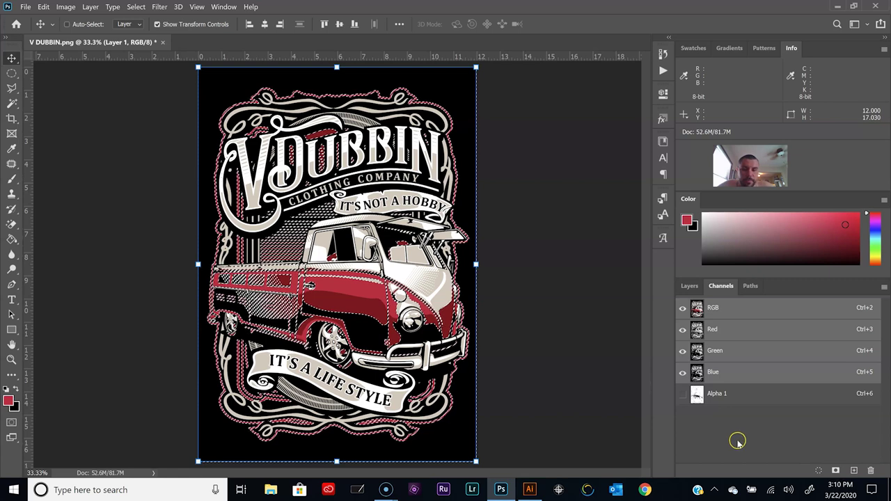
left_click(9, 401)
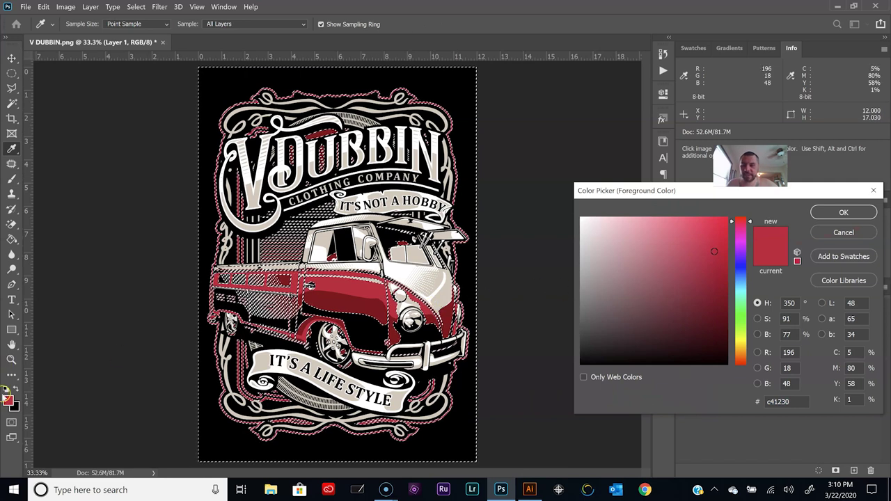
double_click(796, 403)
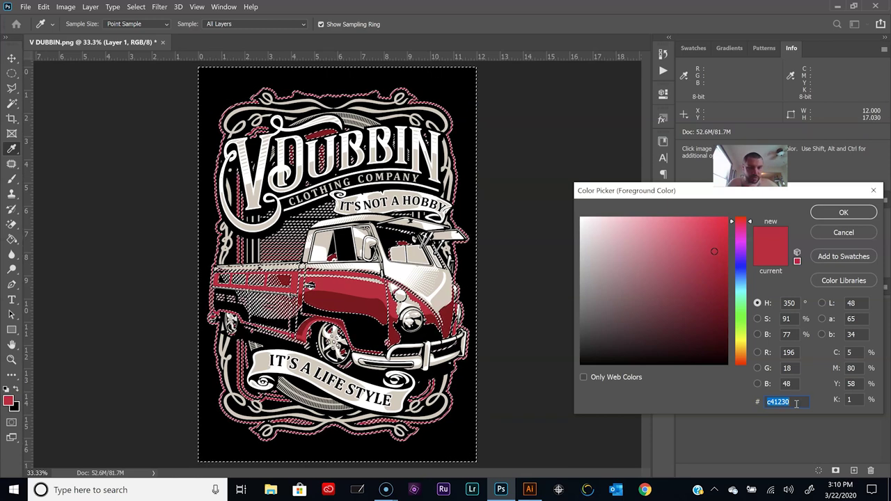
left_click(841, 212)
key("v")
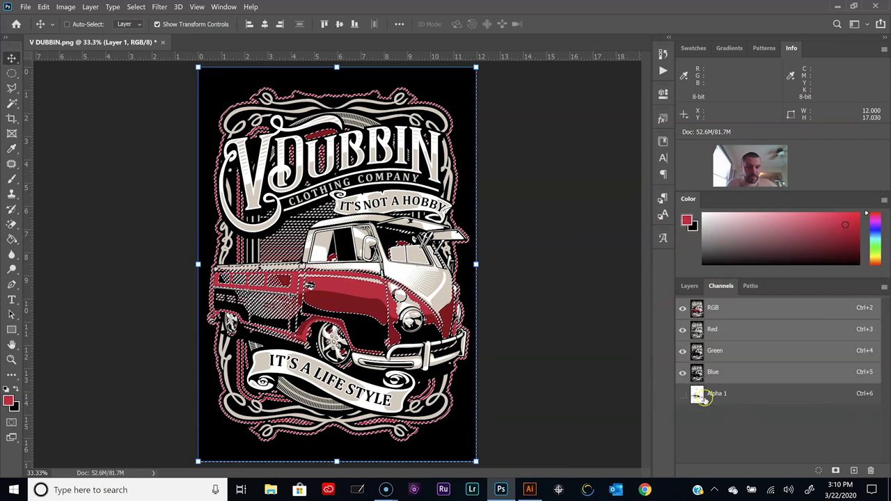
Step: Make Alpha 1 a spot channel with ink c41230, matched to PANTONE 1797 C
double_click(700, 395)
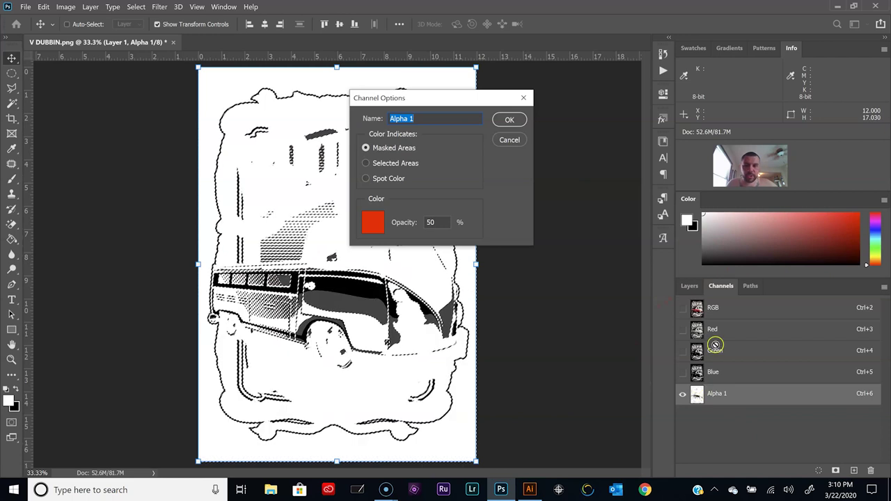
left_click(366, 178)
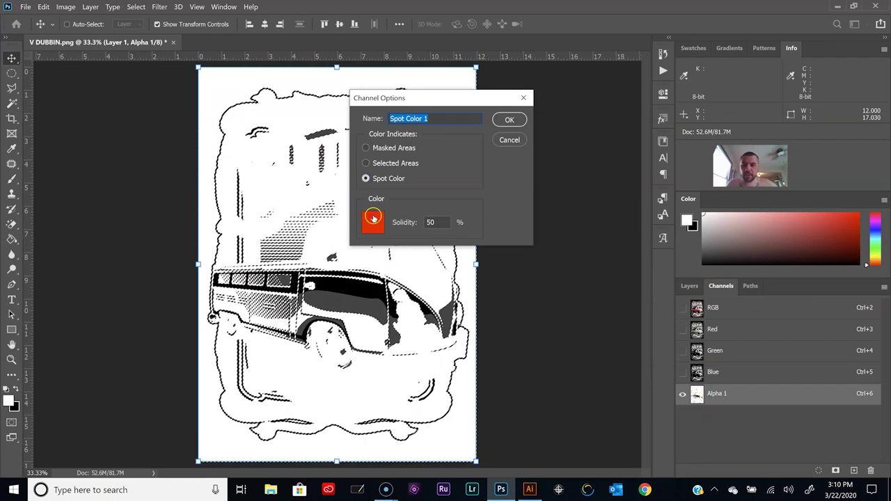
left_click(373, 219)
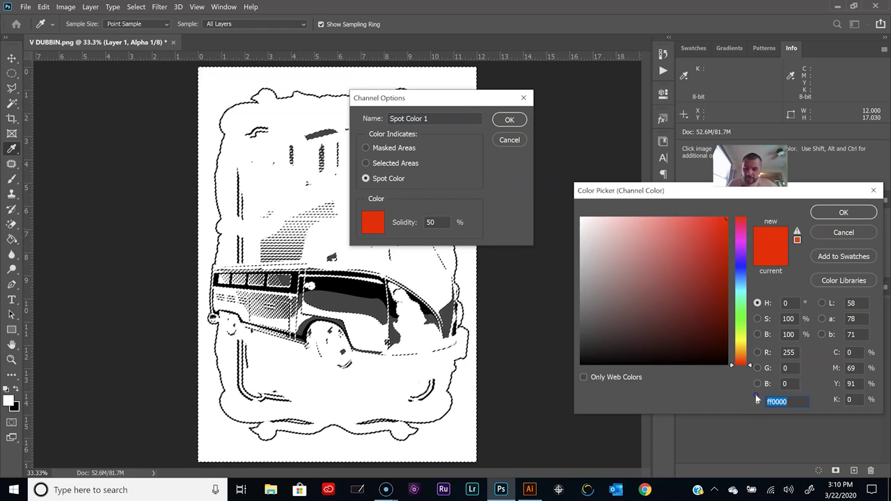
type("c41230")
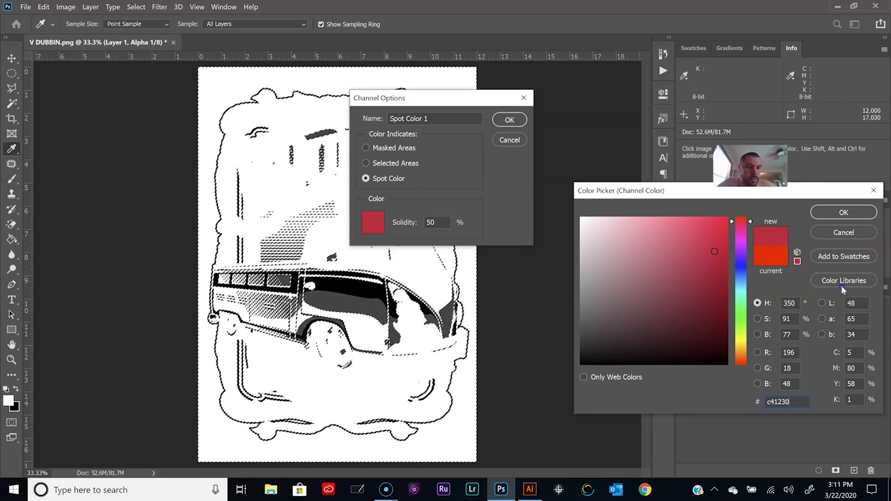
left_click(827, 284)
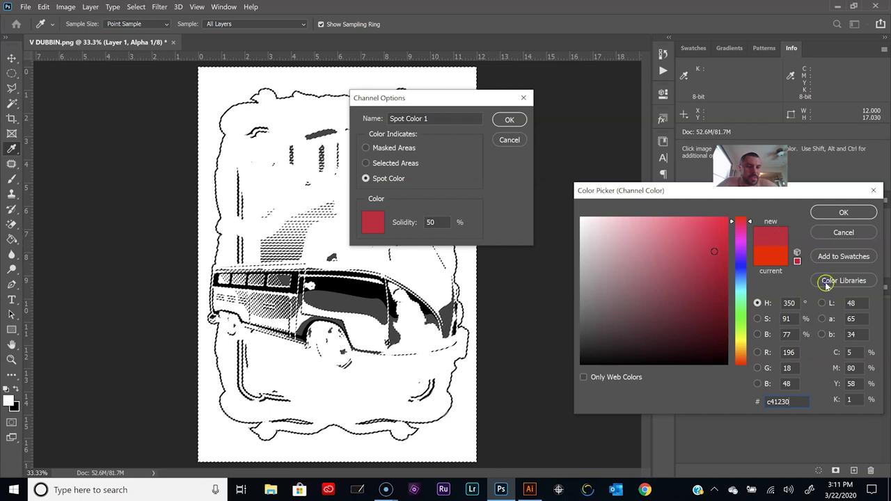
left_click(830, 281)
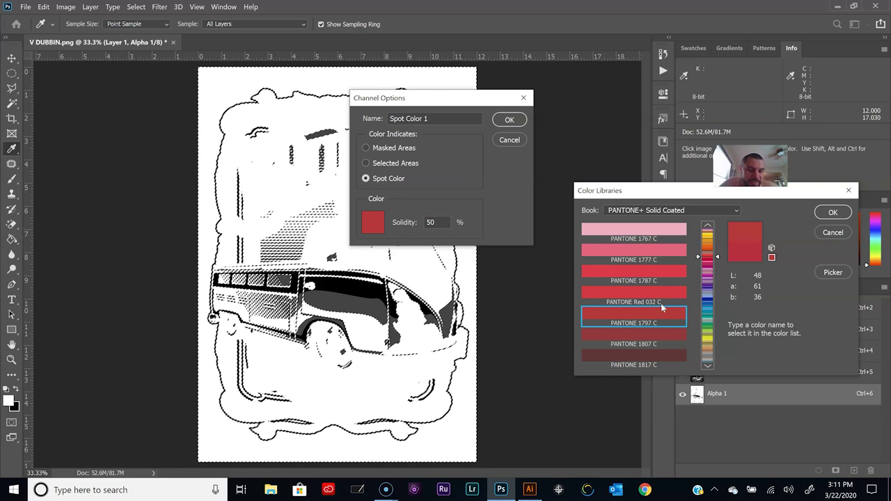
left_click(826, 213)
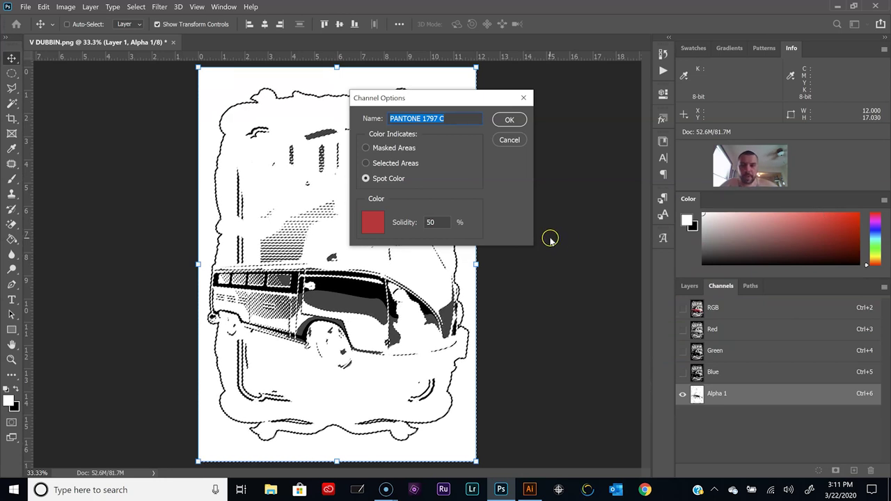
Step: Adjust the solidity, confirm the PANTONE 1797 C channel, deselect, and show the RGB composite
left_click_drag(439, 223, 429, 224)
type("05")
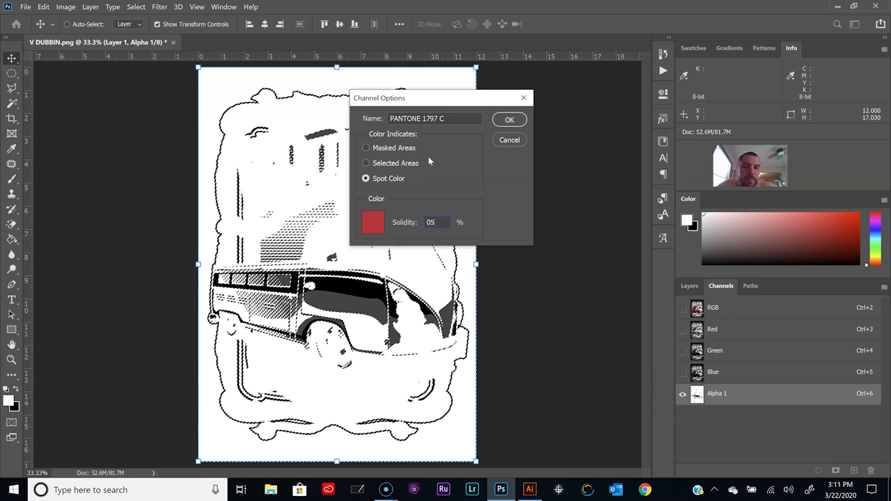
left_click(448, 220)
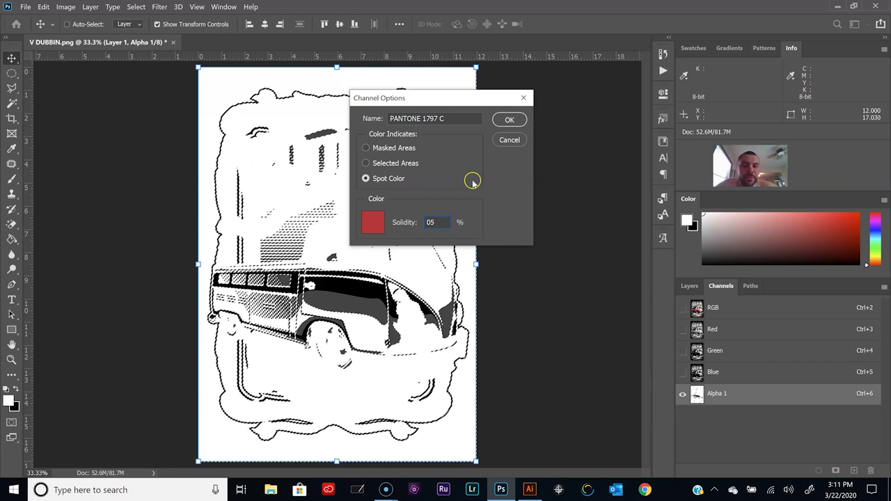
left_click(499, 121)
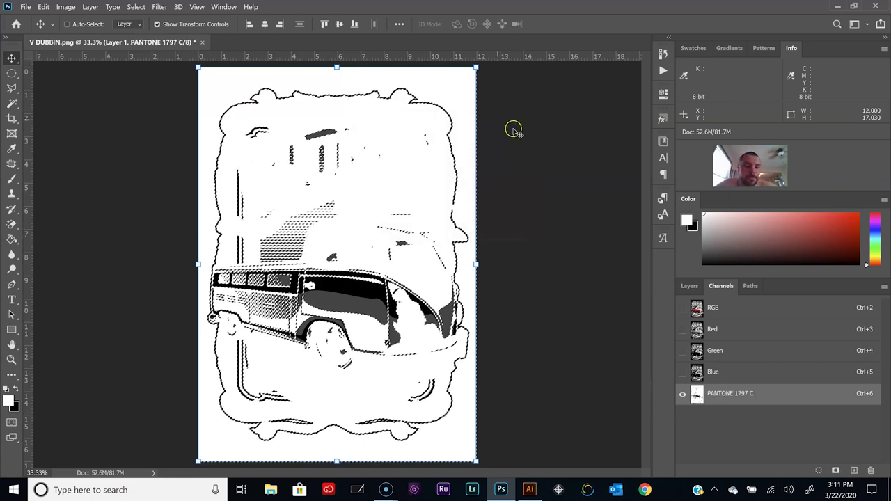
key("ctrl+d")
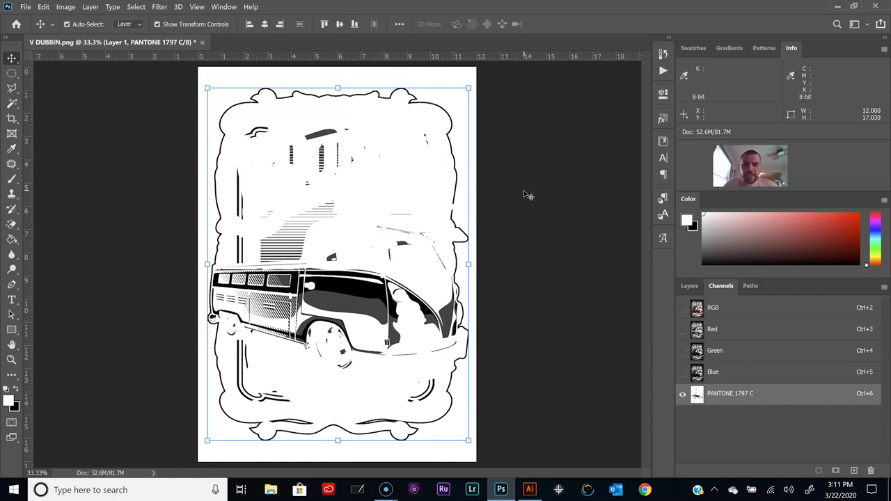
left_click(716, 310)
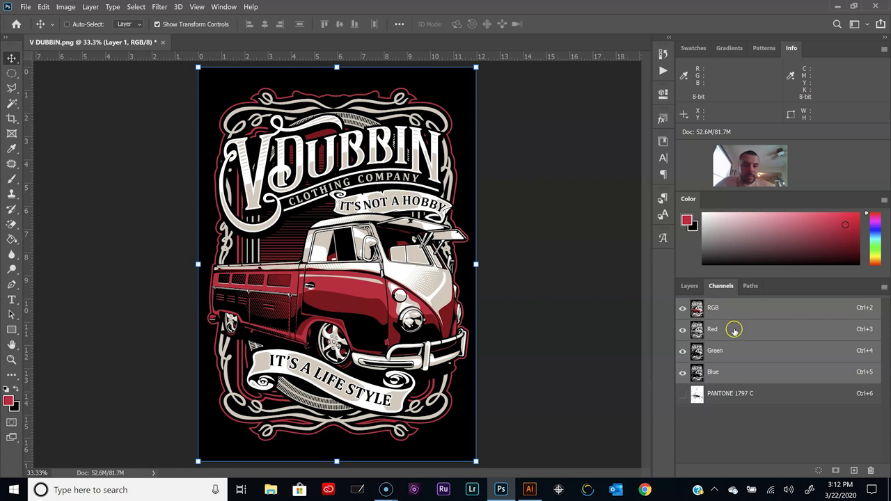
Step: Make an inverted Color Range selection of the truck's white areas at fuzziness 21
left_click(131, 7)
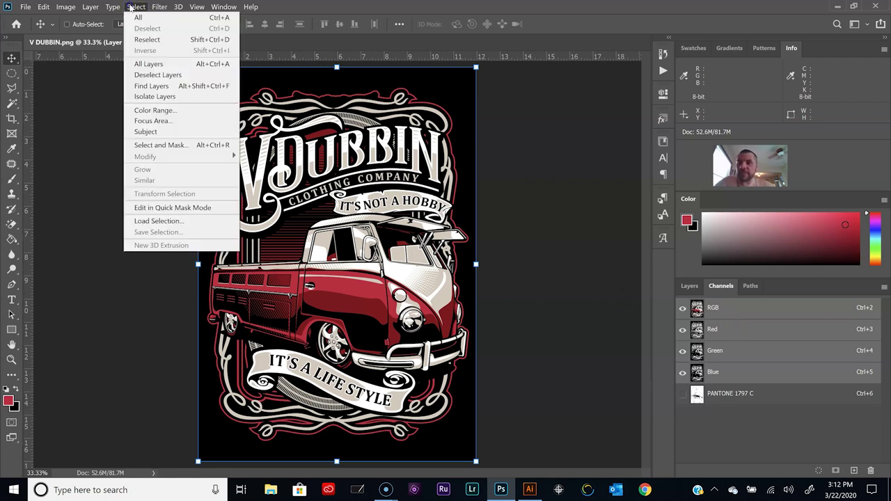
left_click(154, 110)
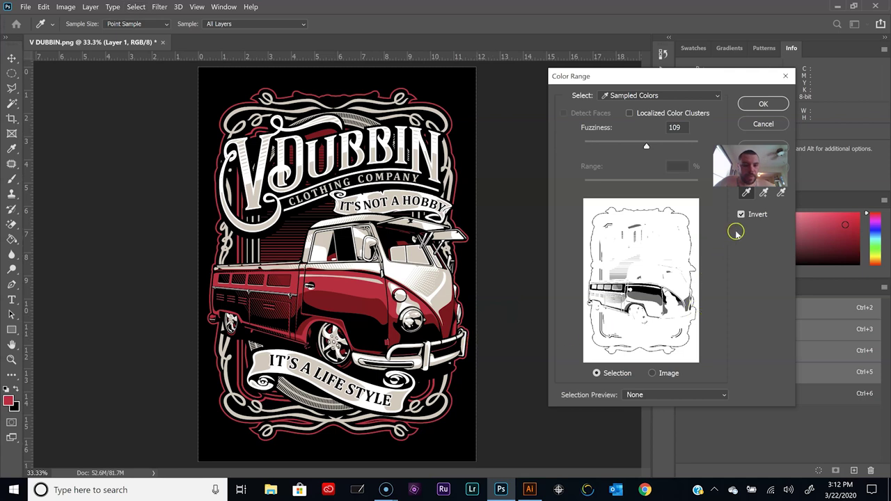
left_click(741, 216)
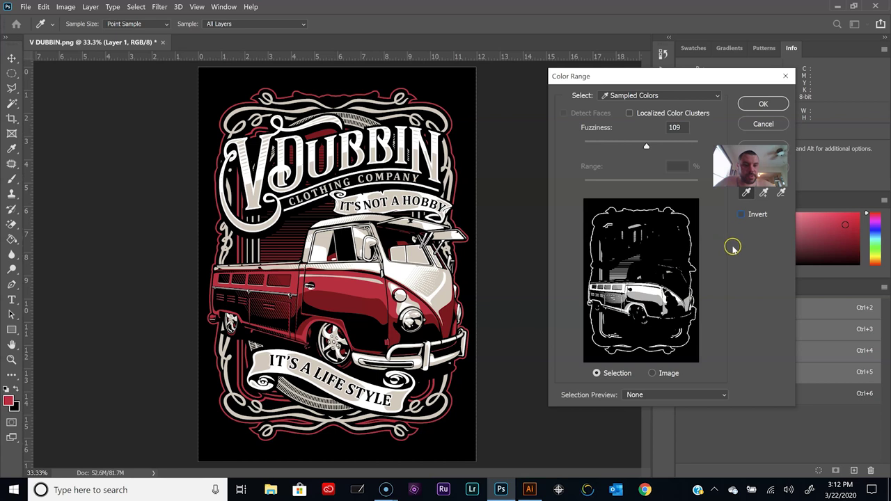
left_click(741, 216)
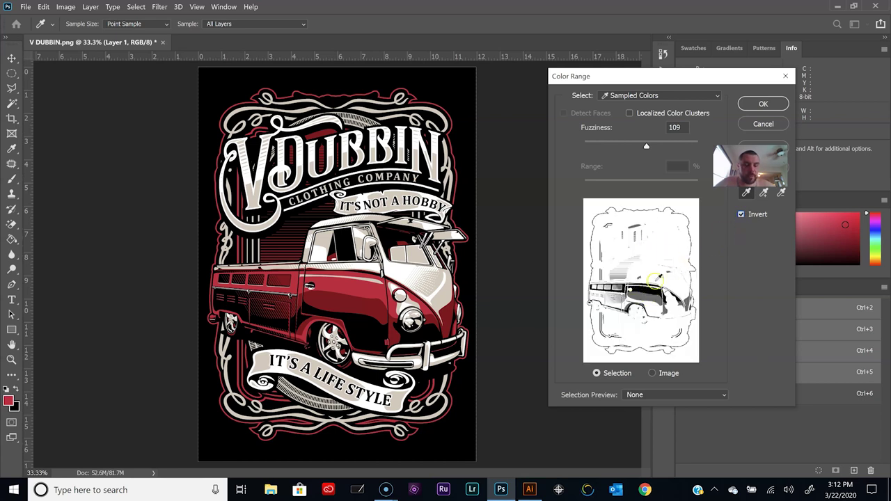
left_click(741, 215)
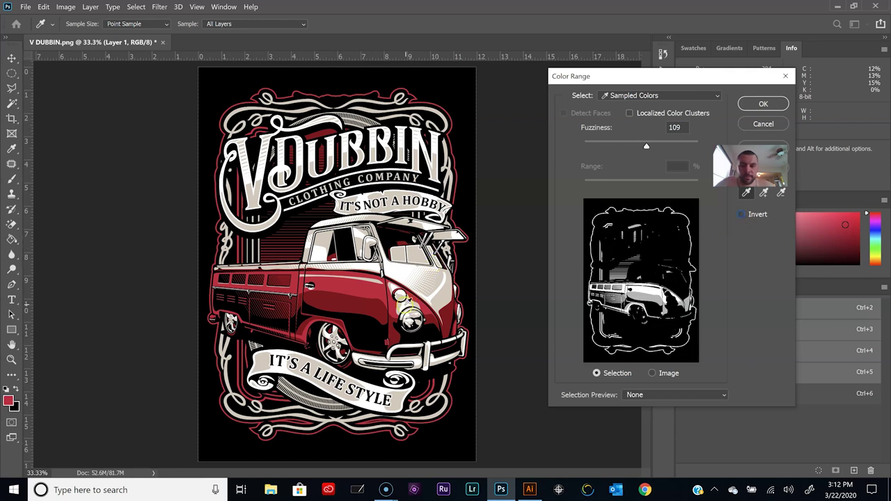
left_click(402, 272)
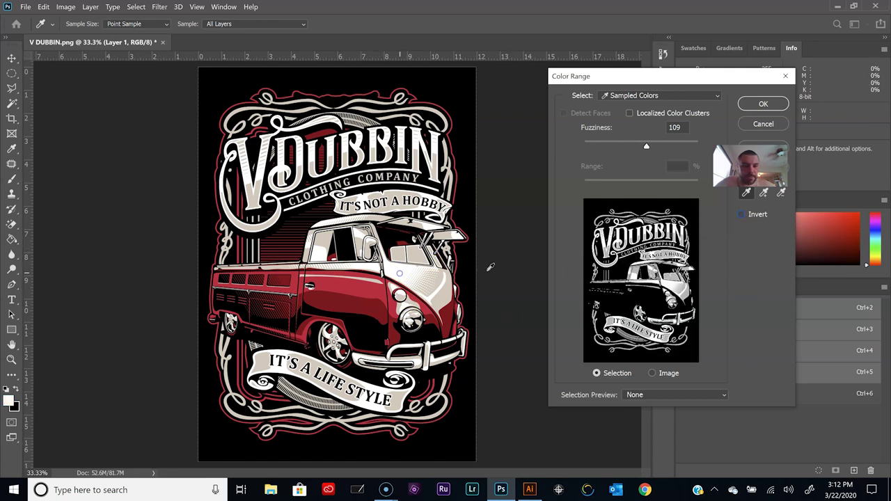
left_click(741, 214)
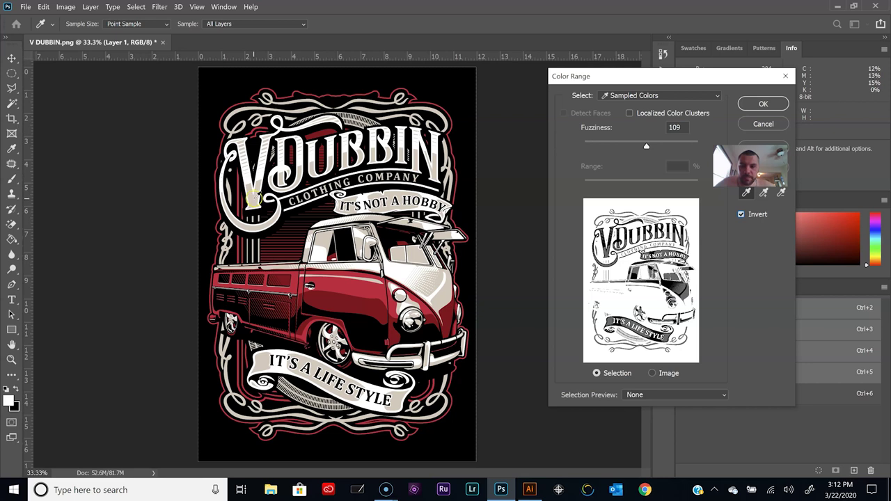
left_click_drag(647, 146, 599, 151)
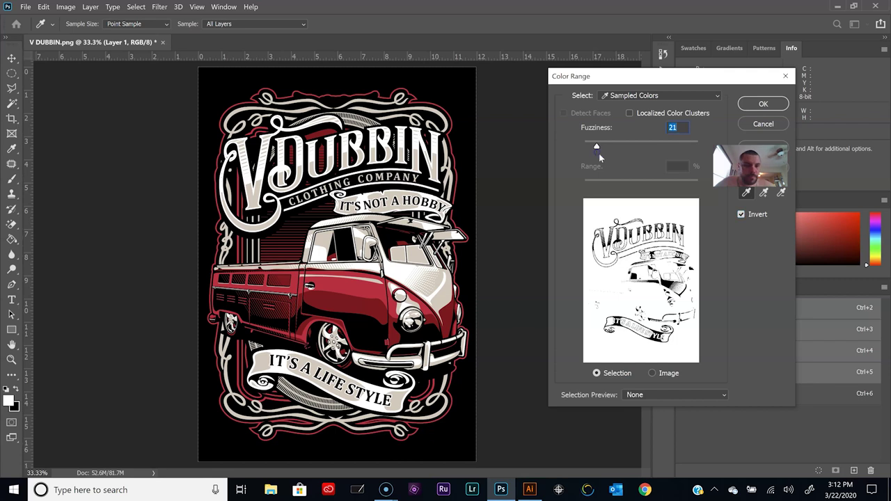
left_click(775, 104)
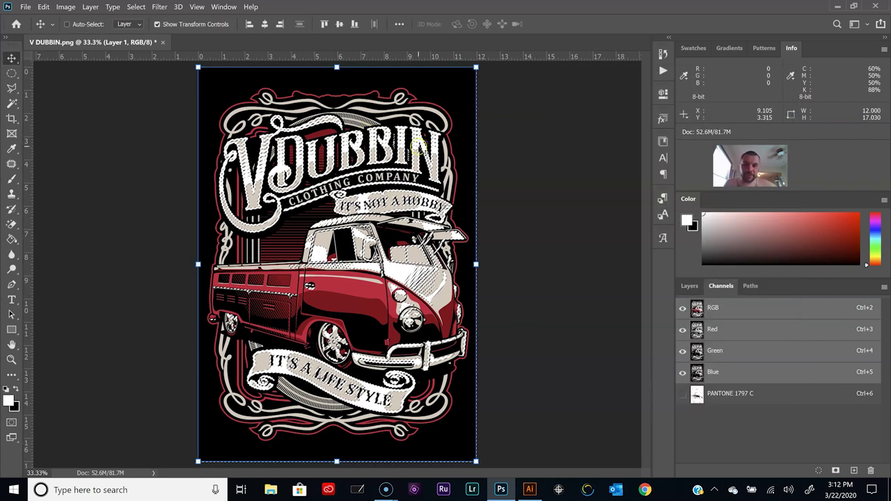
Step: Save the selection as channel Alpha 1 and make it a spot channel with ink ffffff
left_click(836, 471)
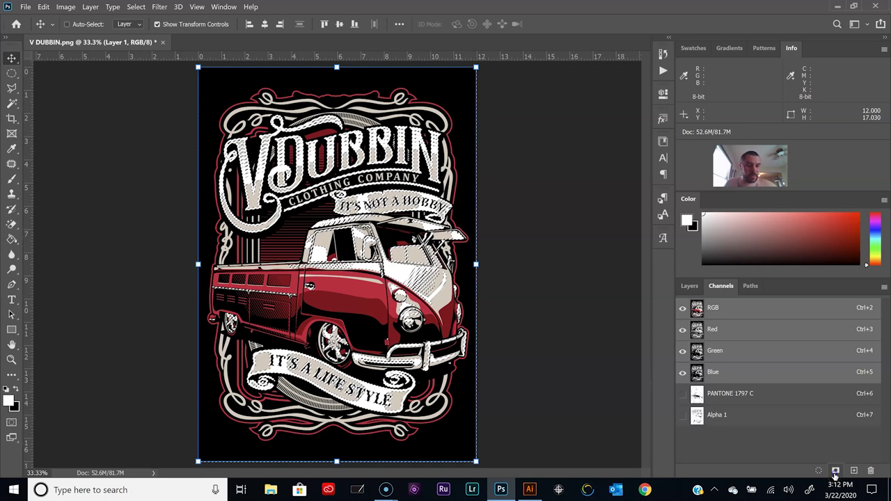
double_click(697, 416)
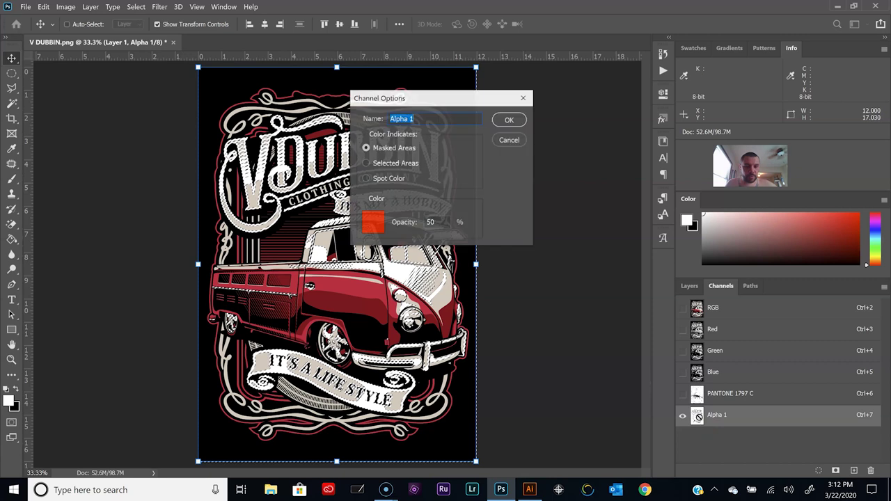
left_click(367, 179)
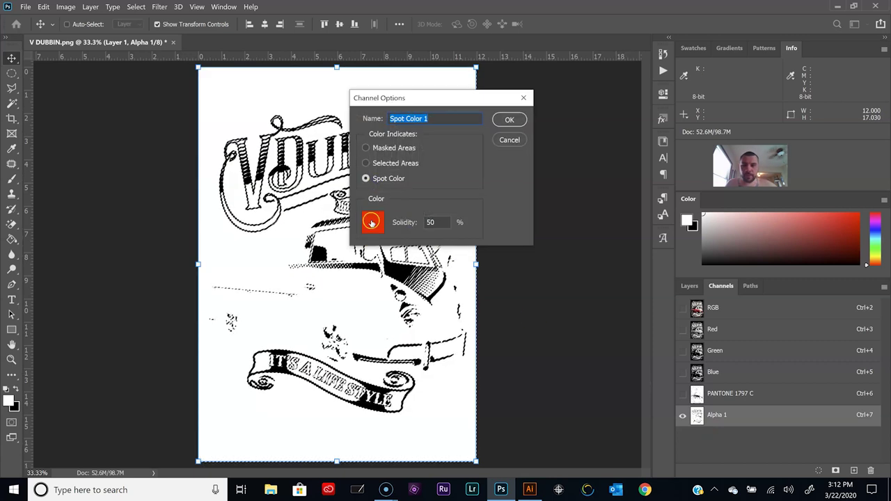
left_click(373, 222)
type("ffffff")
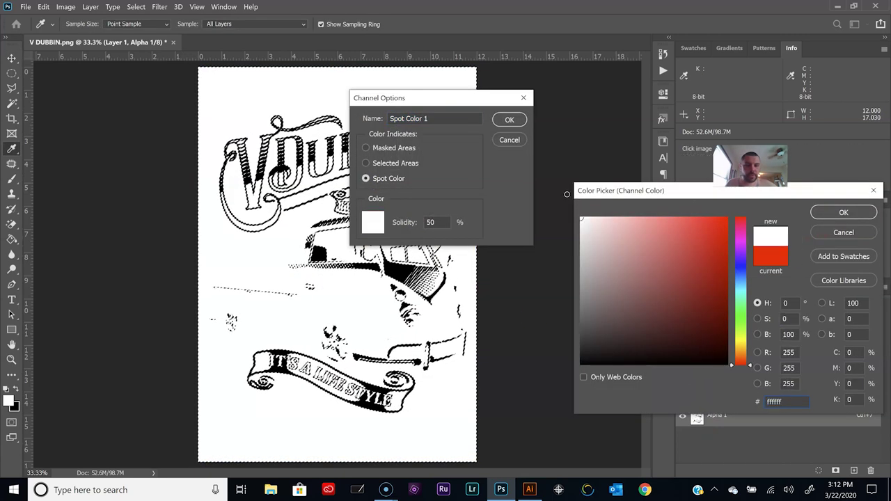
Step: Browse the Pantone libraries, then settle on custom white ffffff as the channel ink
left_click(839, 282)
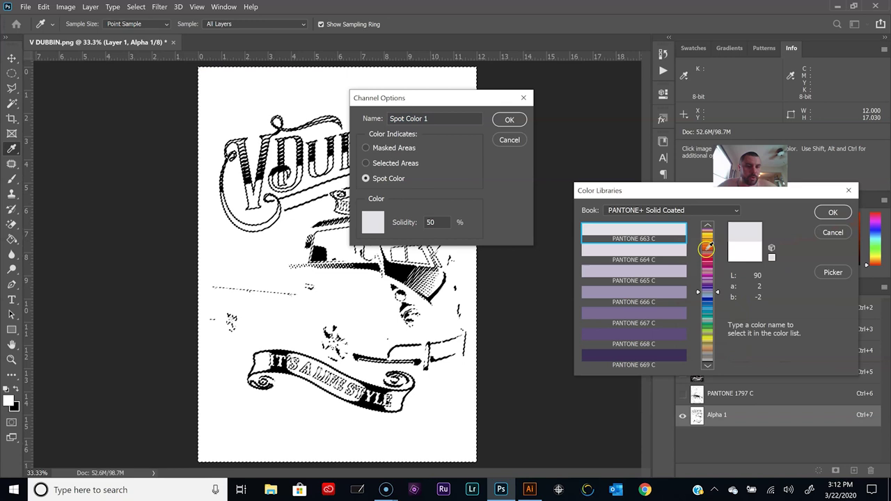
left_click(708, 225)
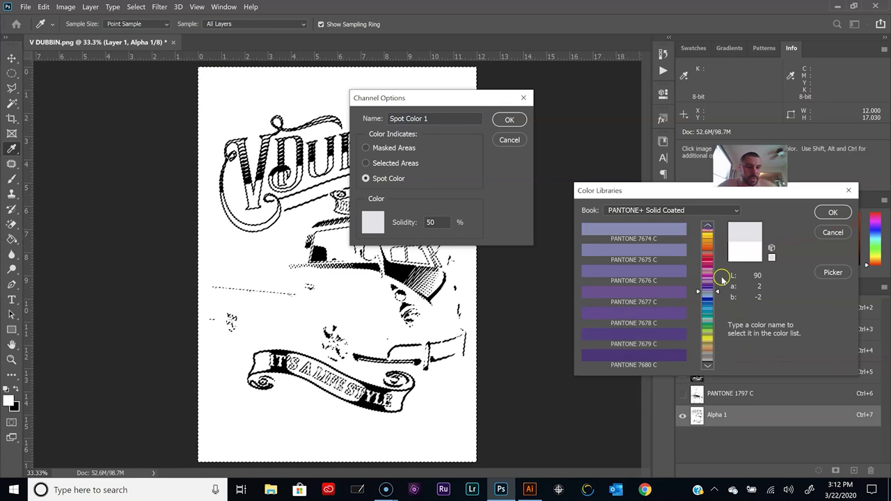
left_click_drag(719, 292, 720, 224)
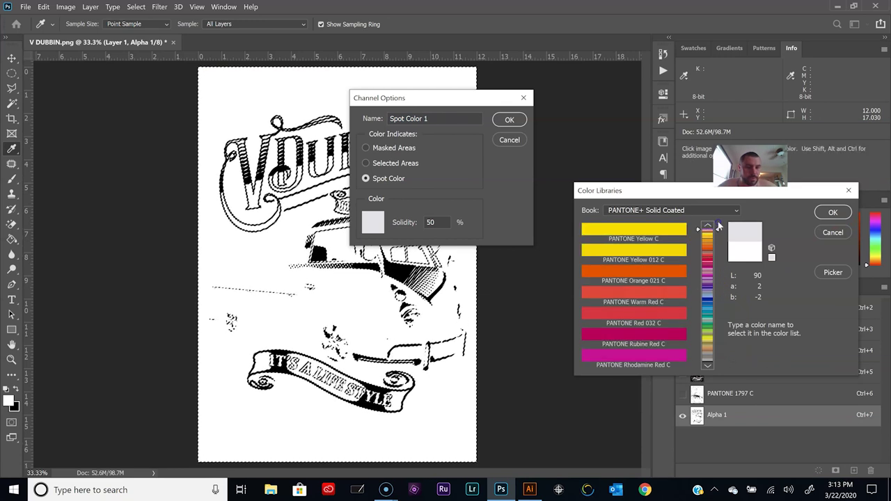
left_click(720, 360)
left_click(717, 353)
left_click(716, 277)
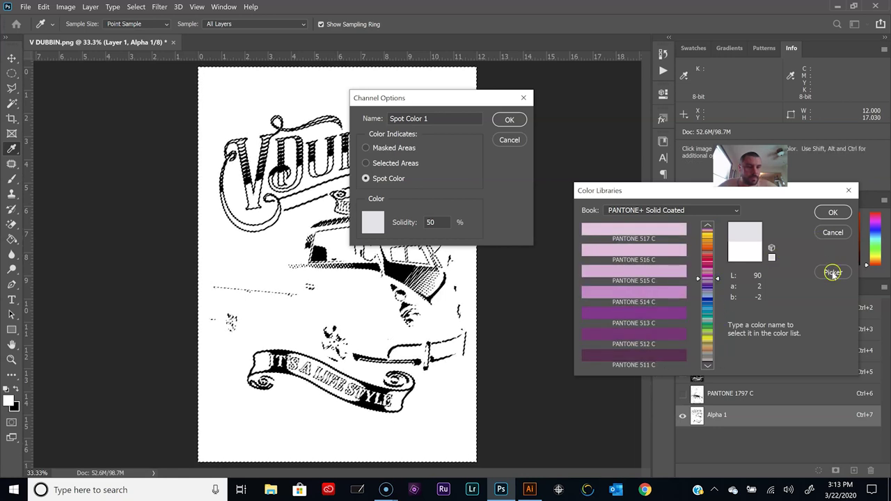
left_click(832, 272)
type("ffffff")
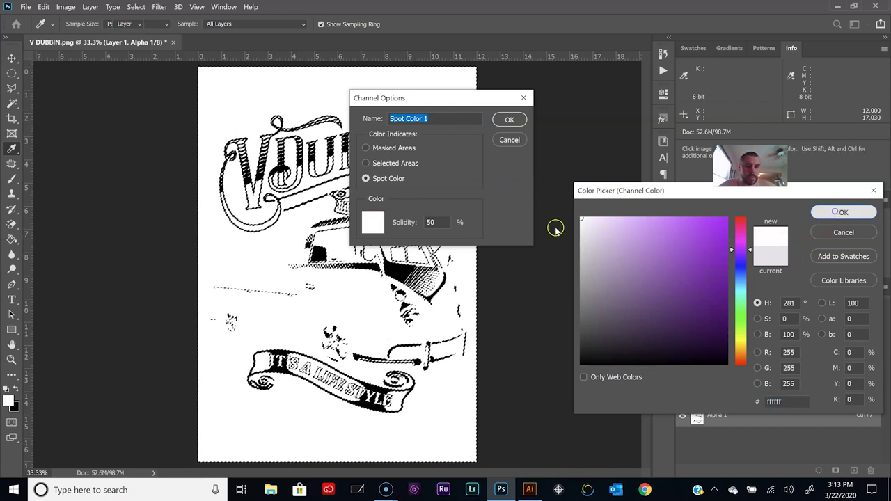
left_click(843, 213)
Step: Set solidity to 100 and start renaming the channel Hightlight WHite
double_click(441, 222)
type("100")
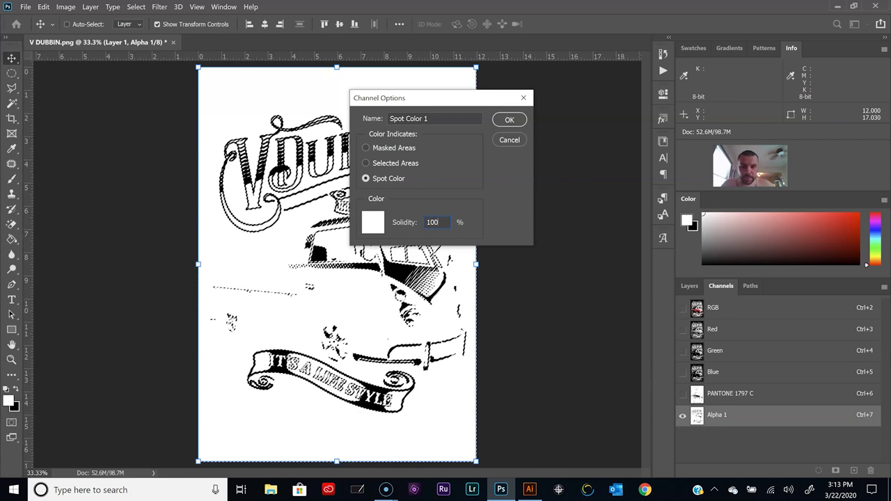
double_click(439, 118)
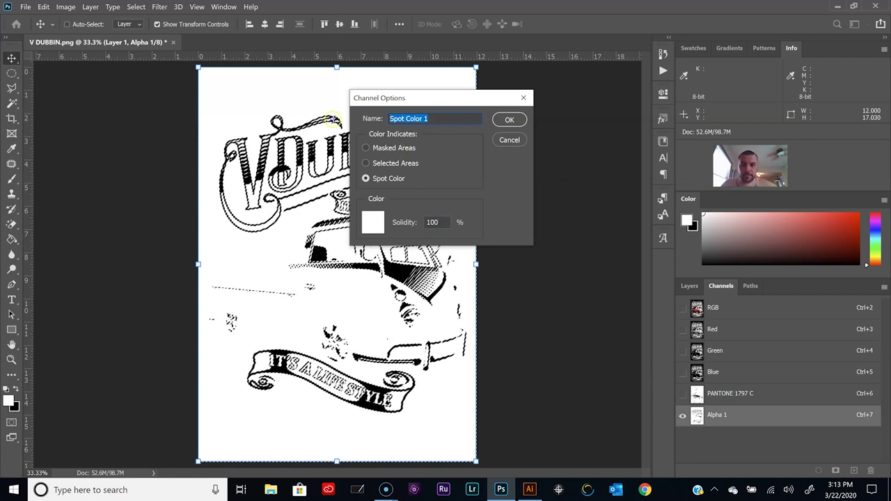
type("Hightlight WHite")
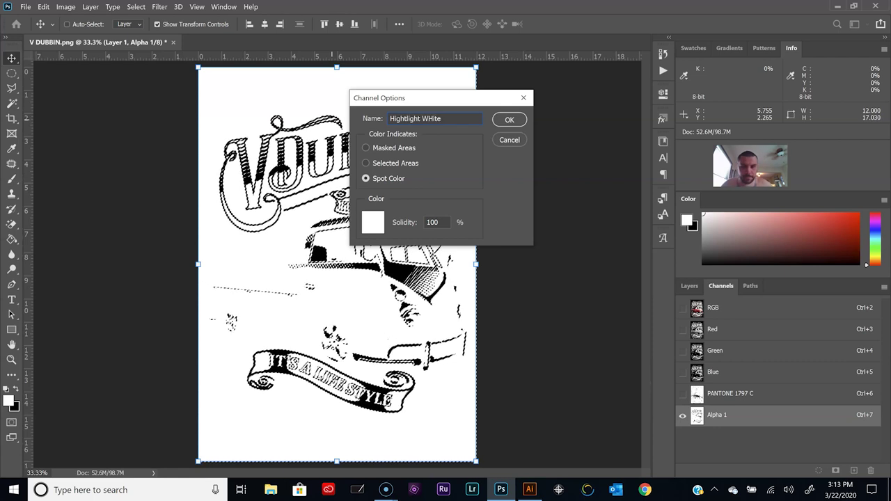
Step: Confirm the Hightlight WHite channel, show the RGB composite, and clear the selection
left_click(502, 119)
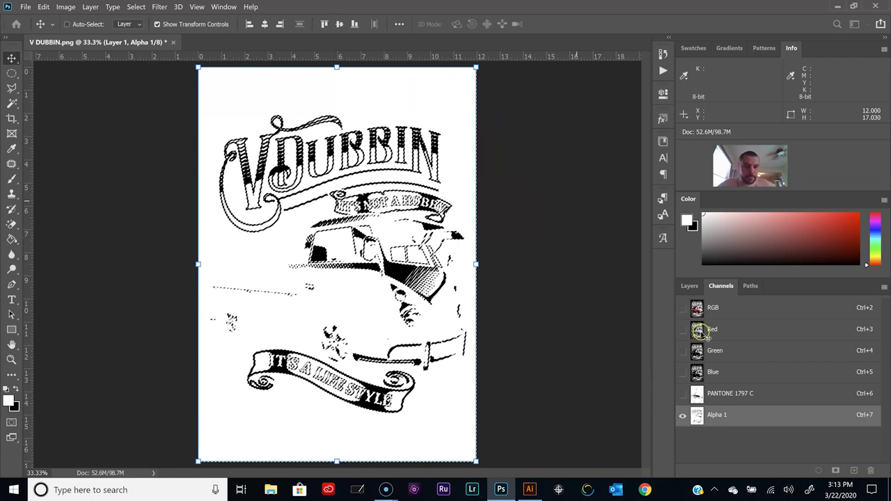
left_click(709, 311)
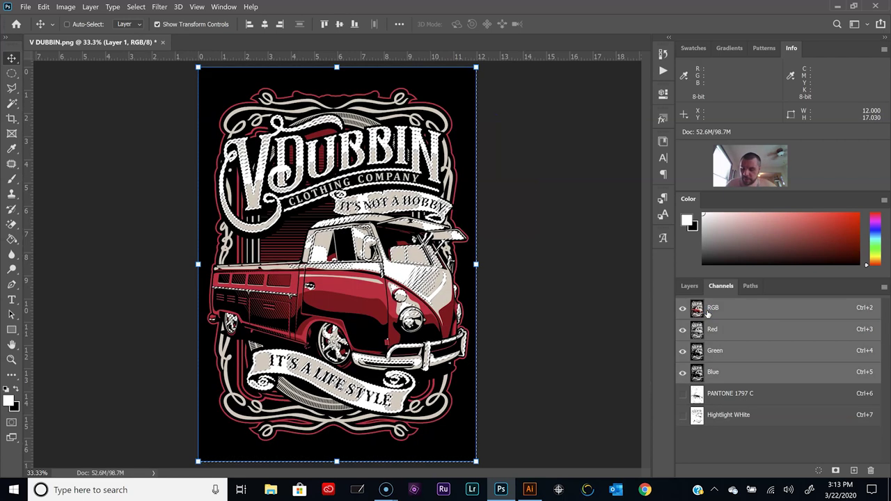
key("ctrl+d")
left_click(757, 301)
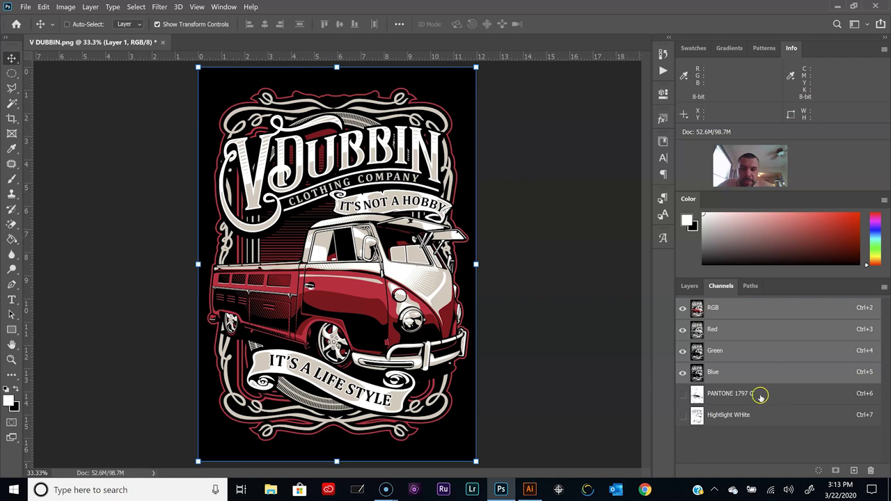
Step: Select the beige/cream areas with Color Range at a tight fuzziness of about 18
left_click(136, 6)
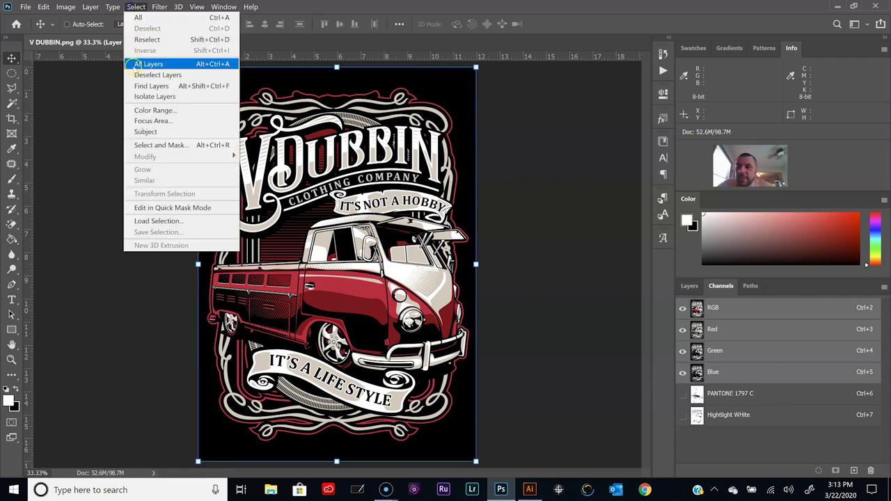
left_click(154, 110)
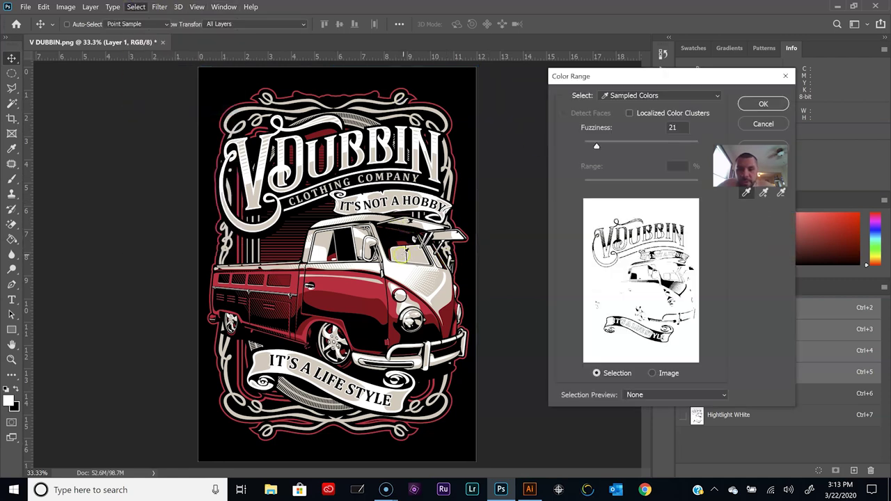
left_click(400, 254)
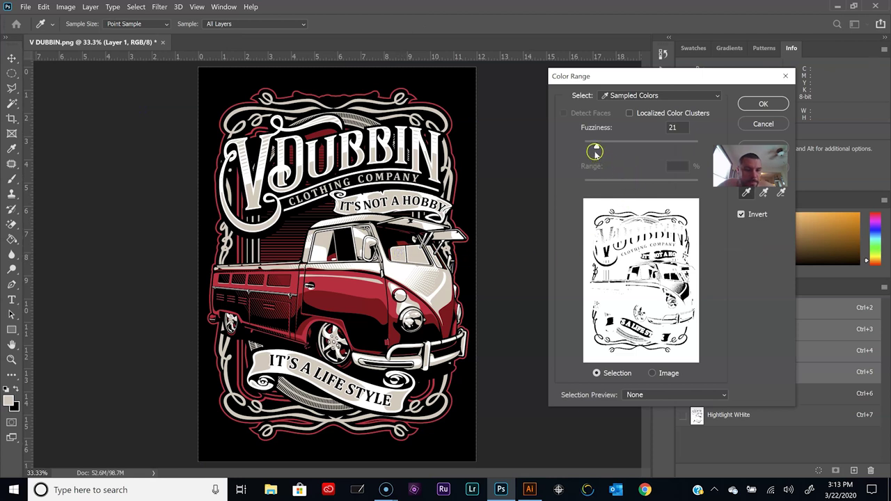
mouse_move(615, 146)
left_mouse_down()
mouse_move(634, 146)
mouse_move(599, 147)
left_mouse_up()
left_click_drag(610, 76, 448, 53)
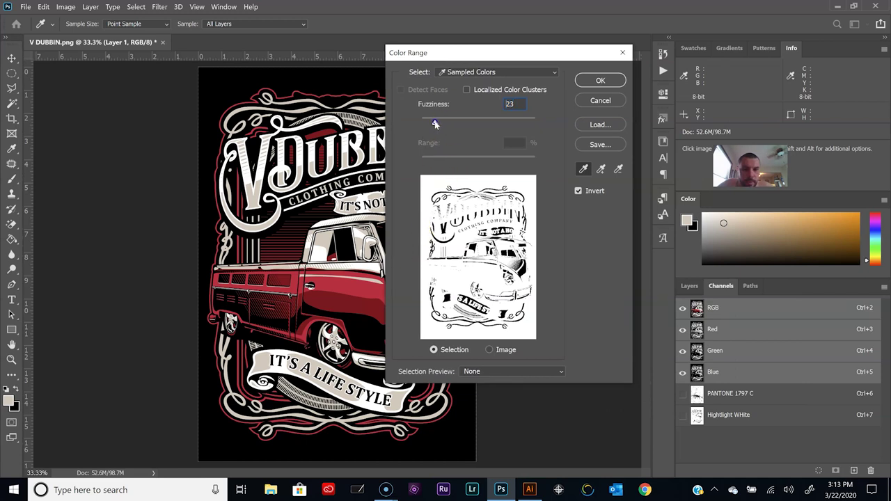
left_click(581, 82)
key("v")
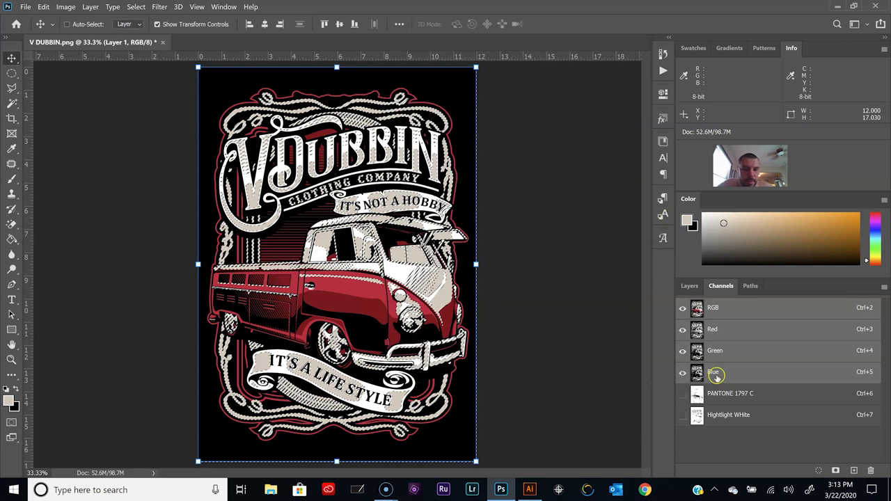
Step: Check the cream foreground colour value and save the selection as a new spot channel
left_click(7, 400)
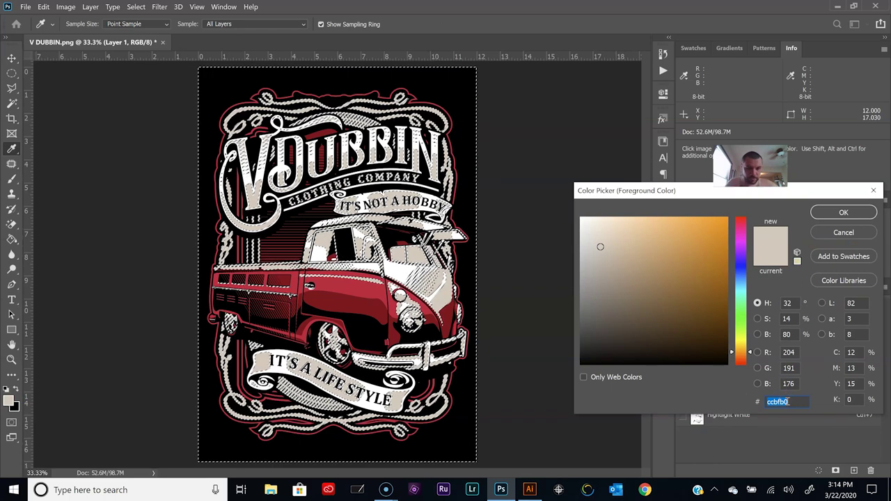
left_click(839, 232)
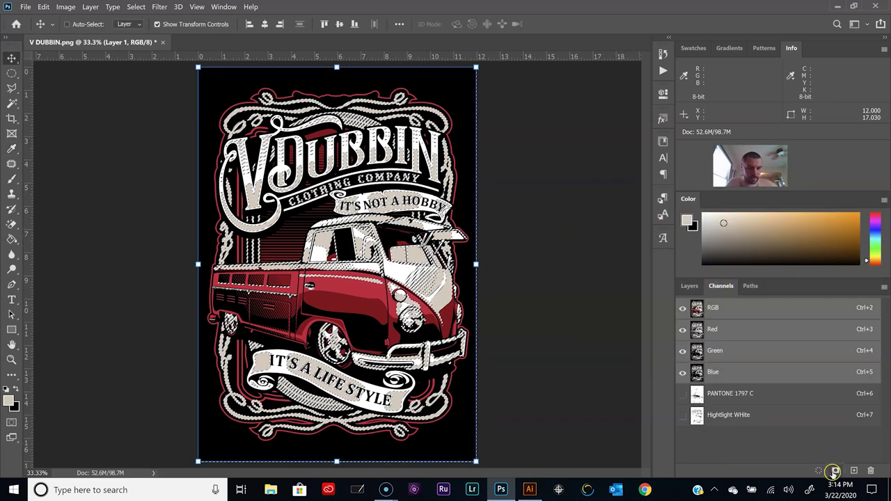
left_click(834, 472)
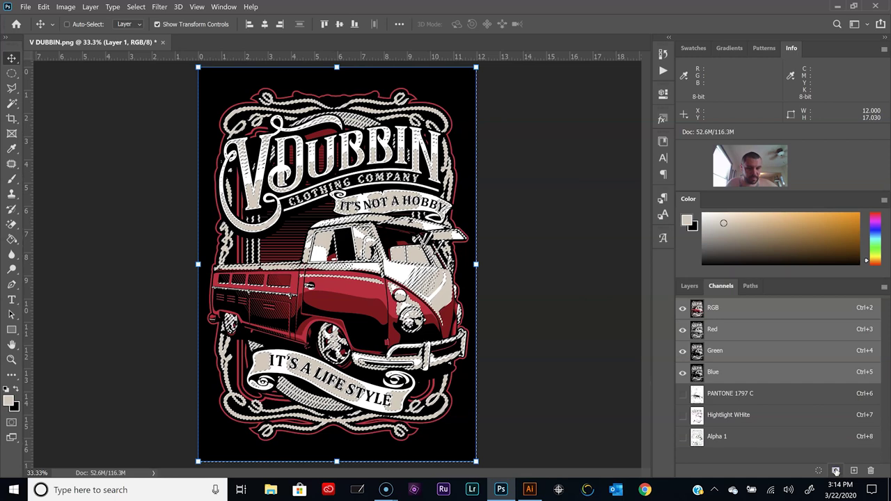
double_click(694, 439)
left_click(366, 179)
Step: Set the spot ink to ccbfb0, matched to PANTONE 7534 C, and confirm the channel
left_click(372, 222)
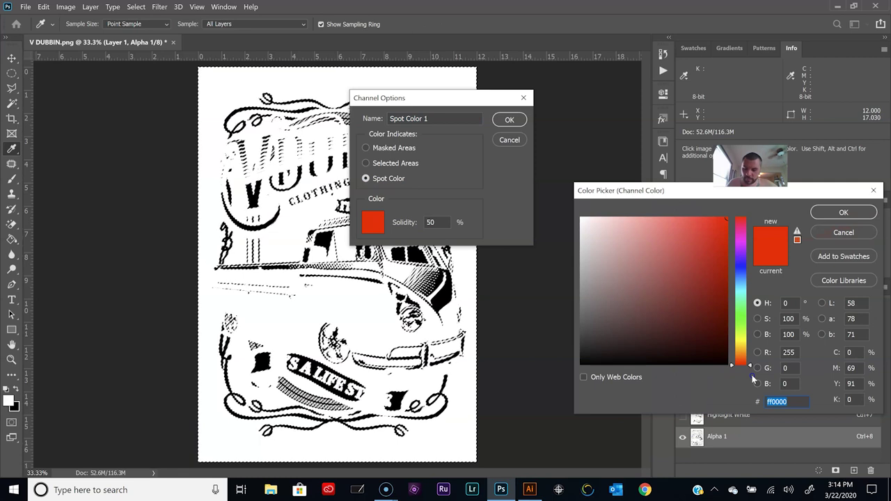
type("ccbfb0")
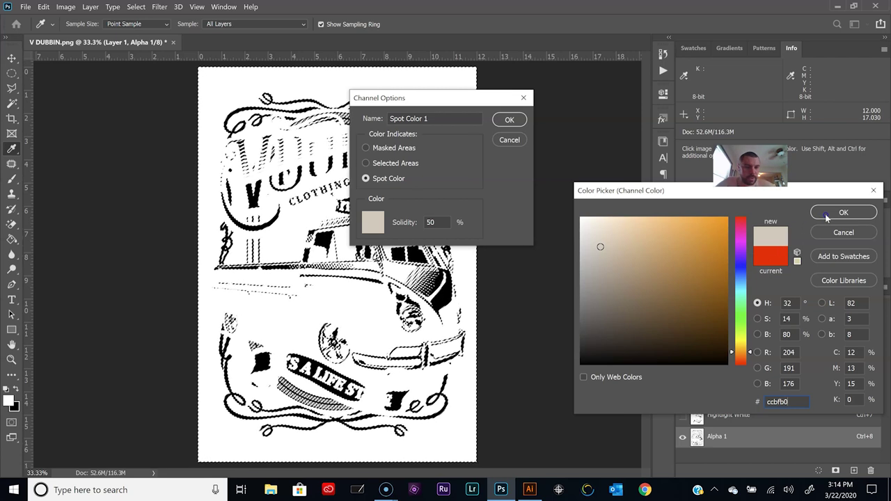
left_click(834, 282)
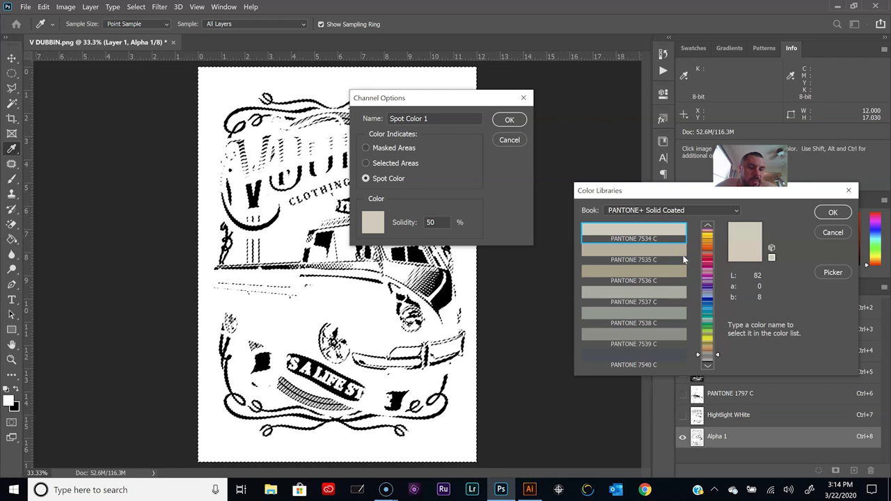
left_click(833, 212)
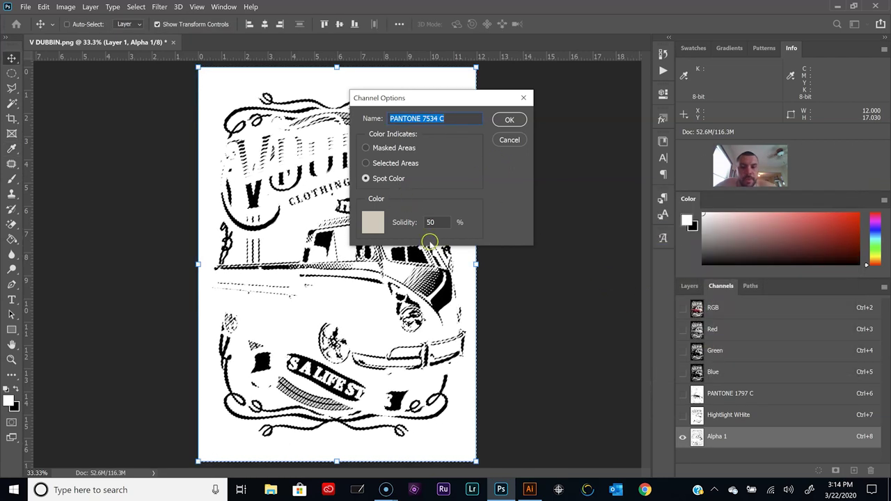
left_click(444, 226)
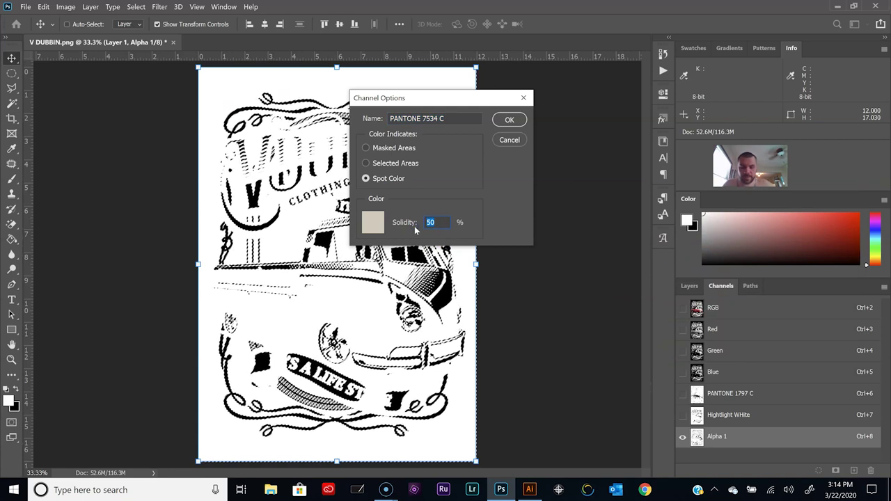
type("05")
left_click(502, 124)
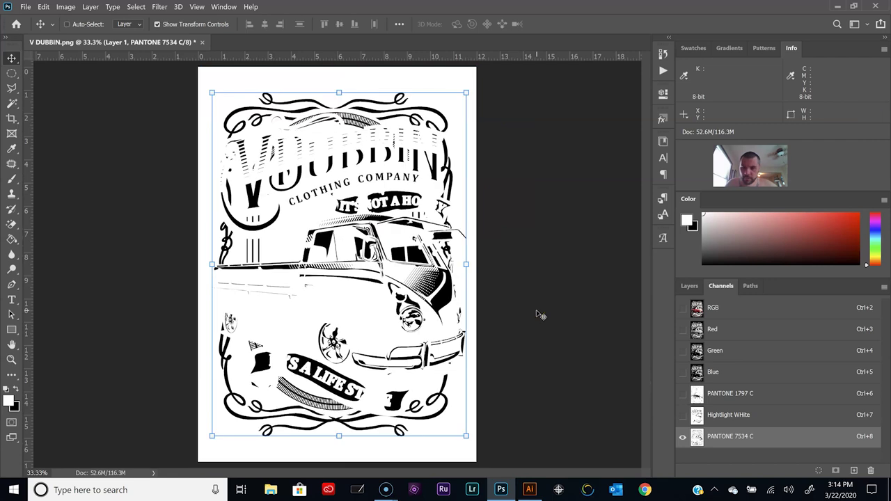
Step: Add a new blank channel for the shirt colour, undoing an accidental extra one
left_click(717, 309)
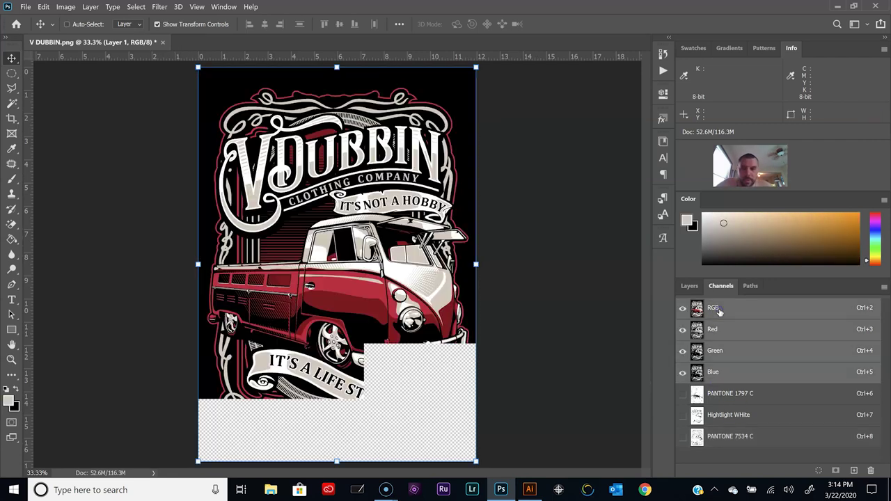
left_click(720, 394)
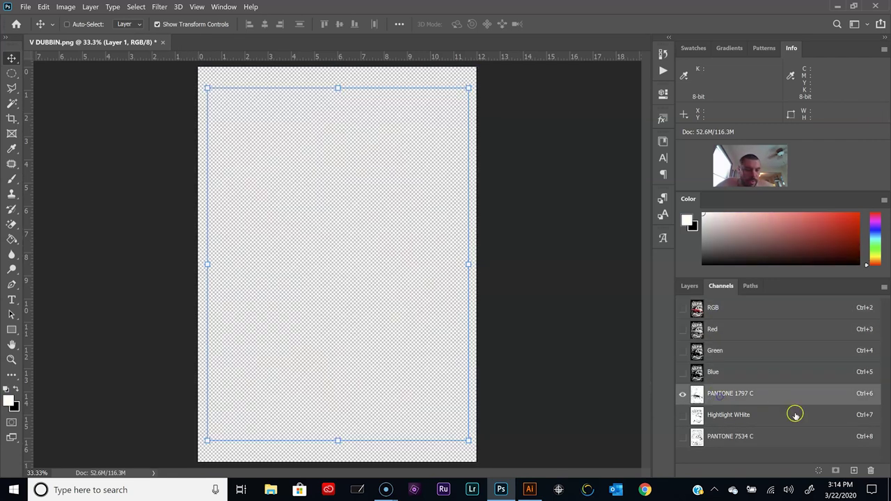
left_click(854, 471)
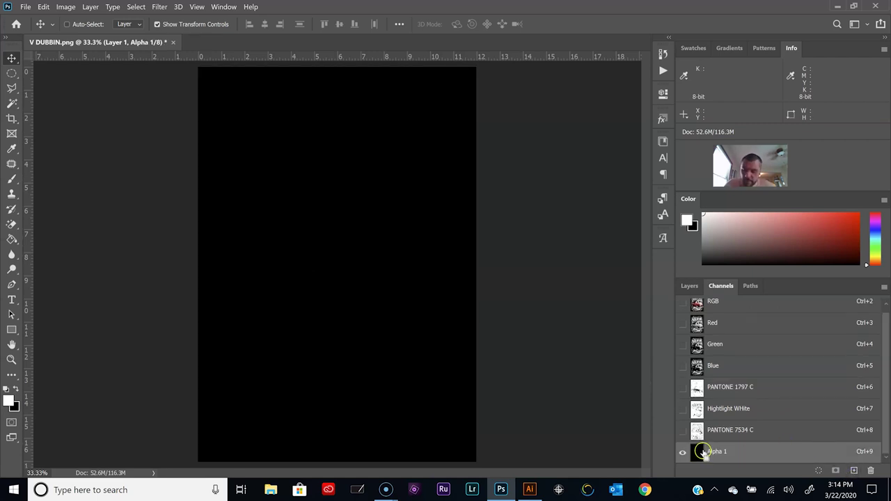
key("ctrl+z")
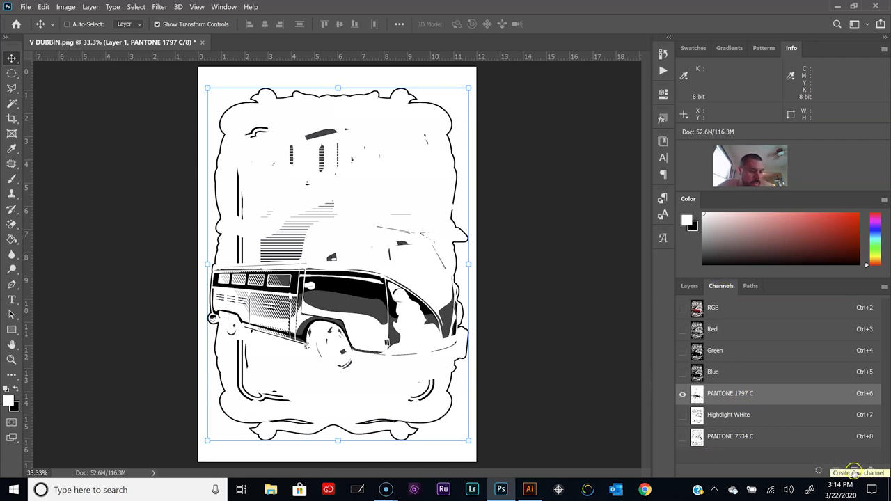
left_click(855, 473)
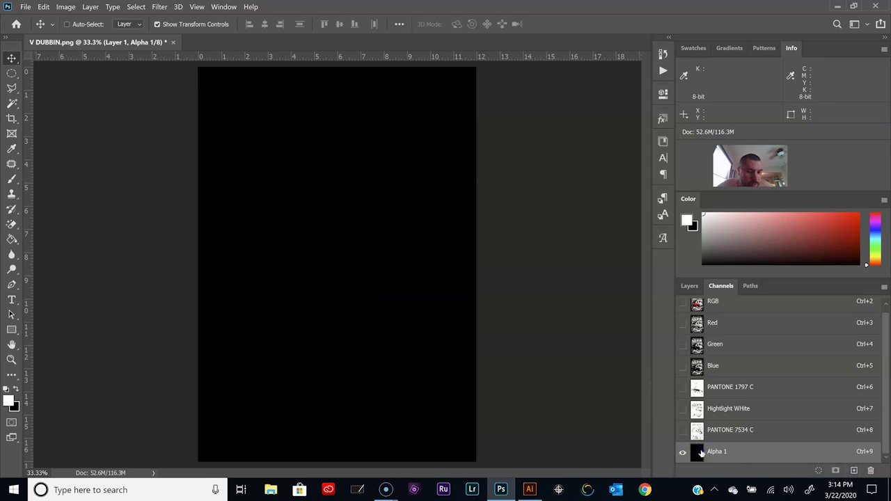
Step: Make the new channel a black spot colour at 100% solidity named Shirt Color
double_click(702, 453)
left_click(383, 187)
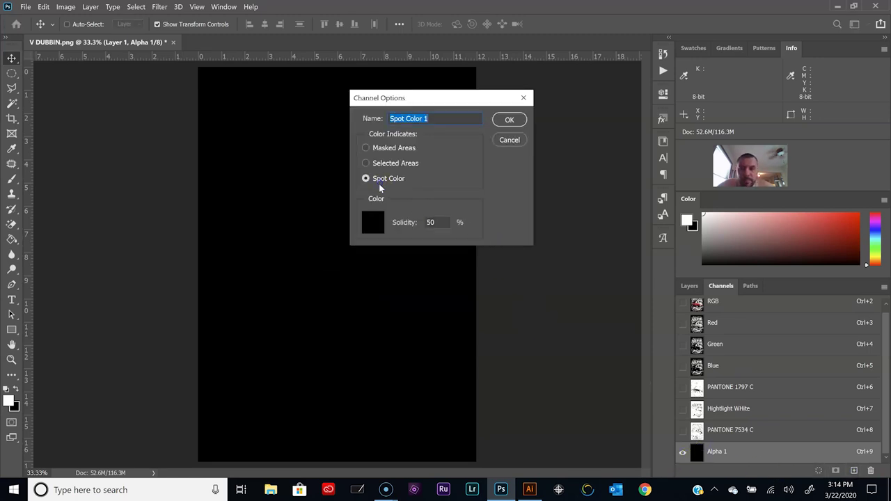
left_click(373, 222)
left_click(636, 334)
left_click(771, 257)
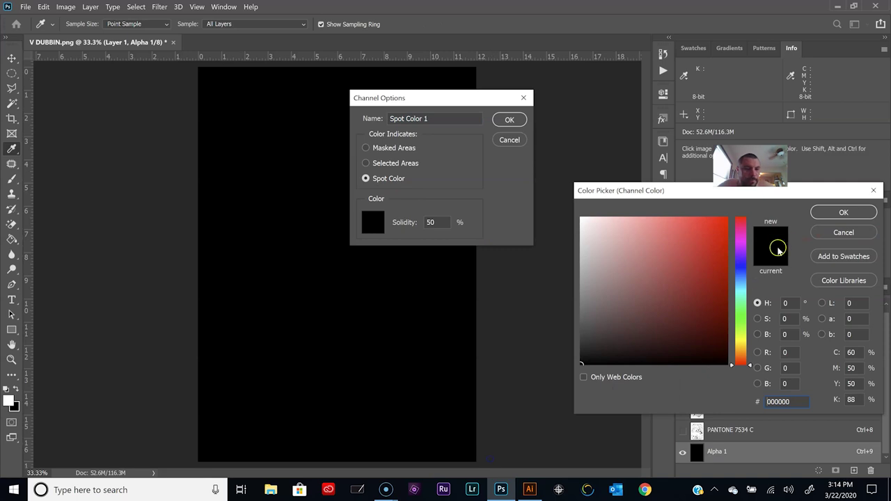
left_click(844, 212)
type("100")
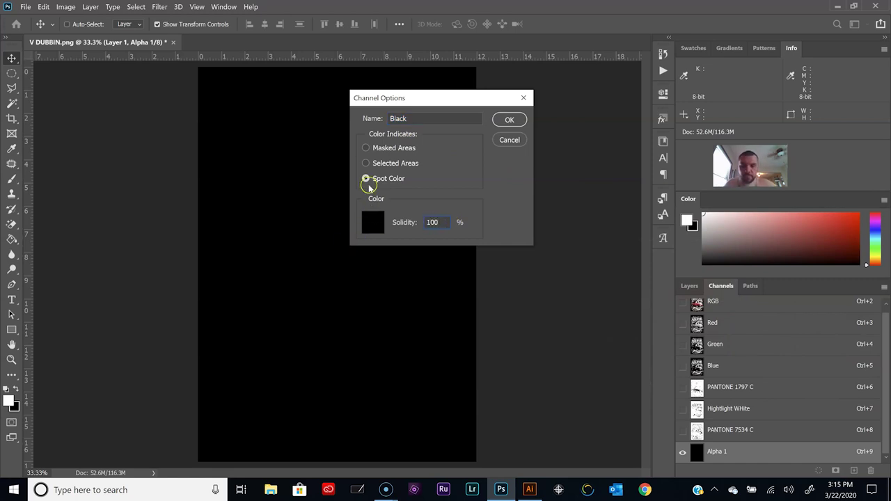
left_click_drag(411, 120, 369, 124)
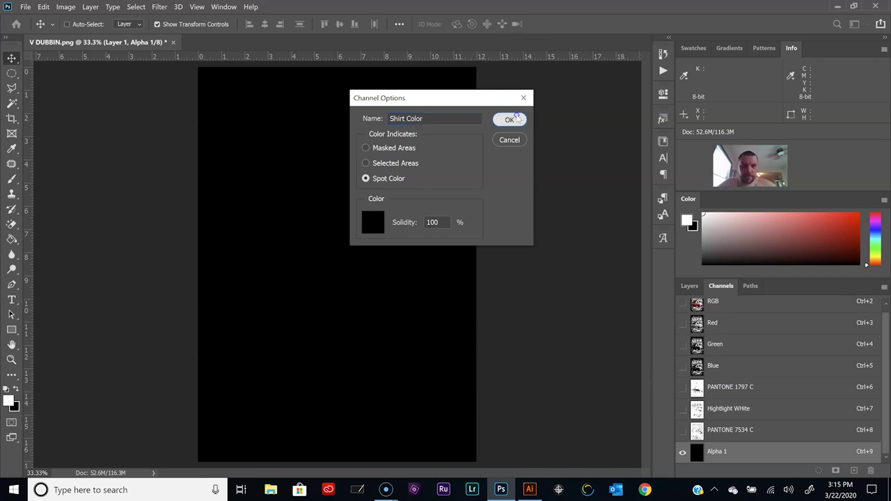
left_click(509, 120)
Step: Move Shirt Color directly below Blue, show PANTONE 1797 C with it, and zoom in on the van
left_click_drag(725, 452, 721, 389)
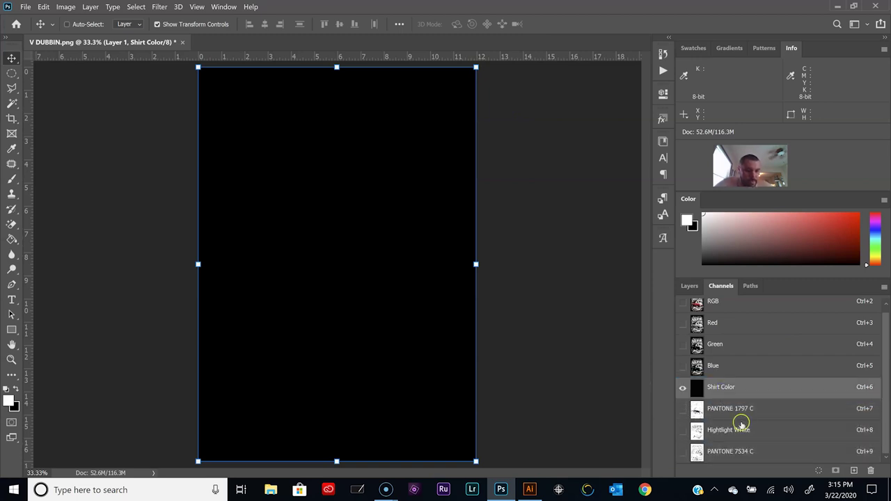
left_click(682, 411)
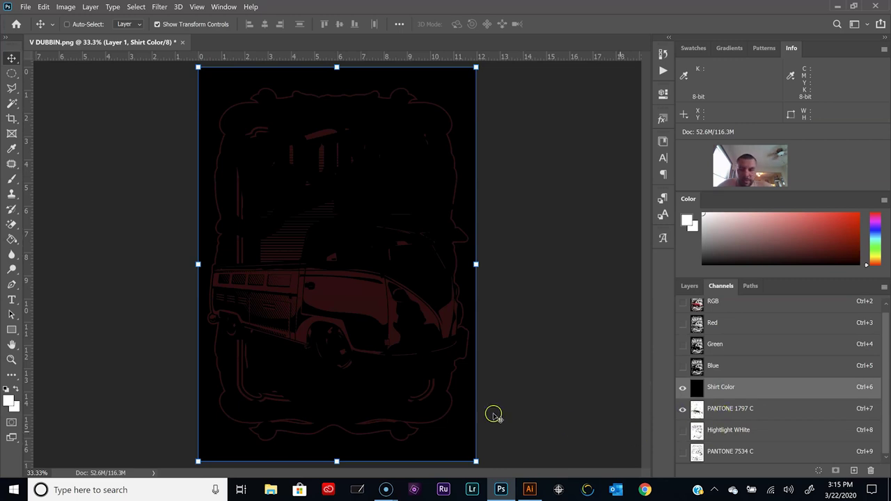
left_click(9, 358)
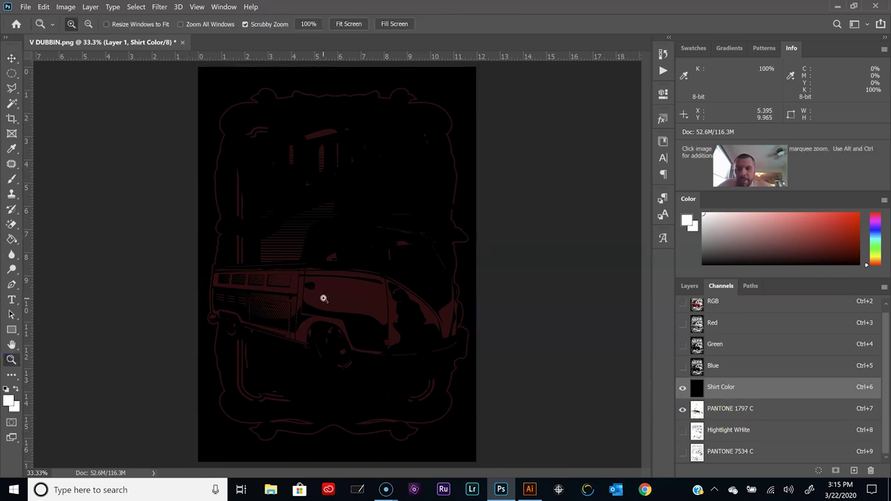
left_click(322, 299)
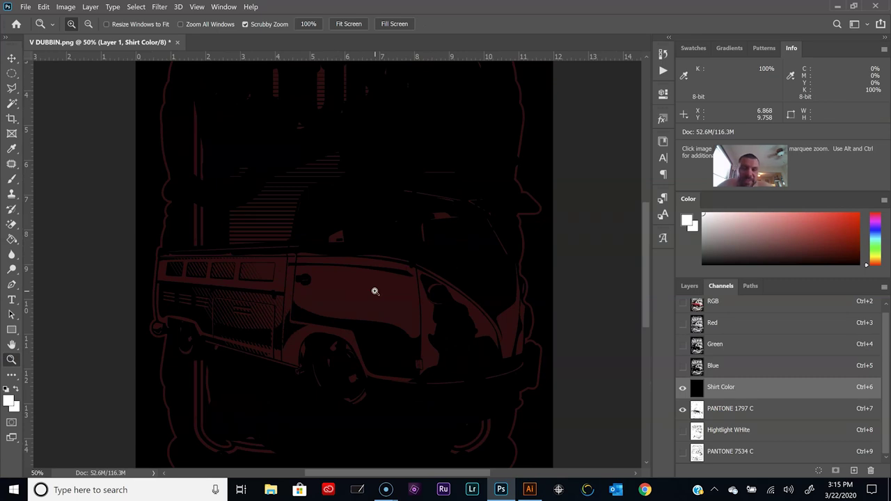
Step: Show the Hightlight WHite and PANTONE 7534 C channels, then make Hightlight WHite active
left_click(365, 299)
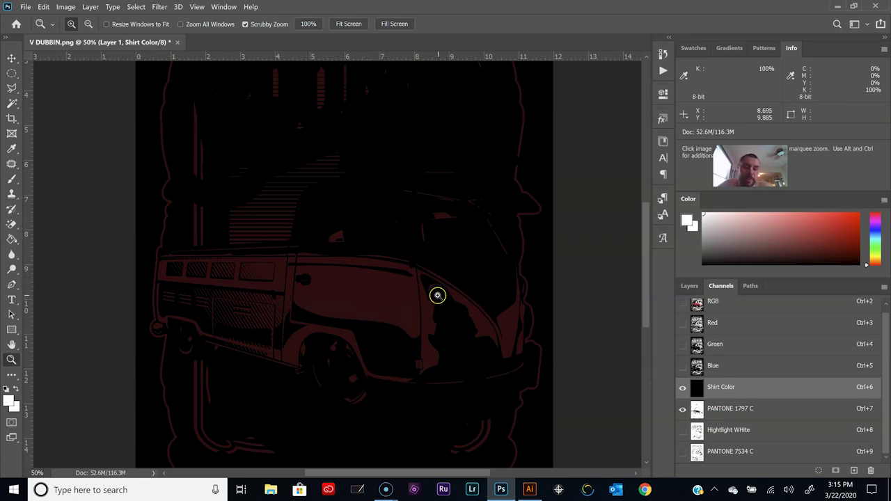
scroll(434, 297, "up", 2)
scroll(434, 297, "up", 2)
scroll(529, 317, "down", 1)
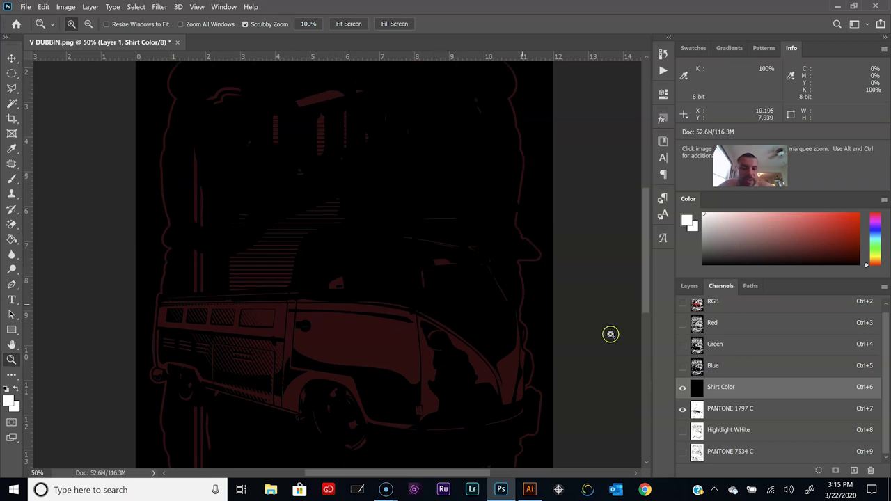
left_click(683, 432)
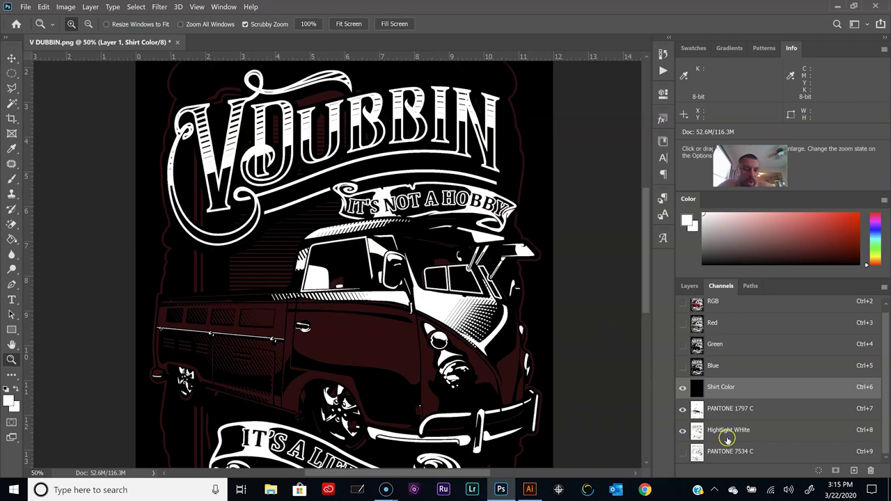
left_click(683, 452)
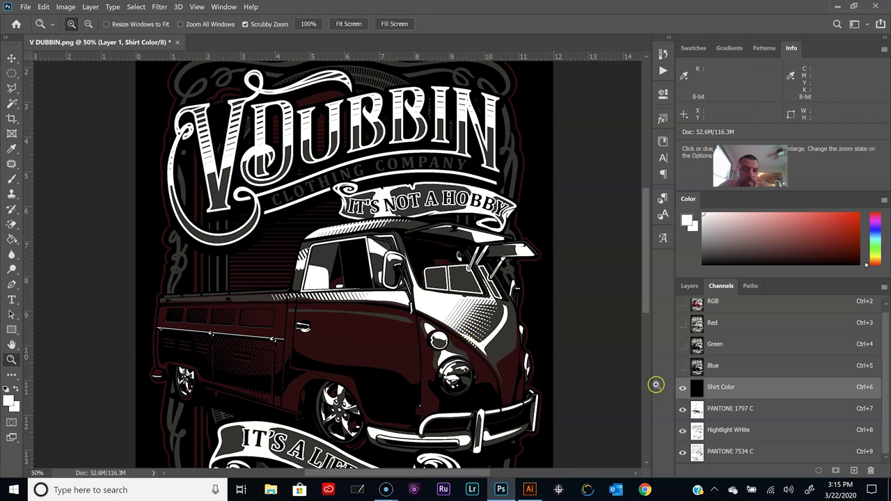
left_click(719, 435)
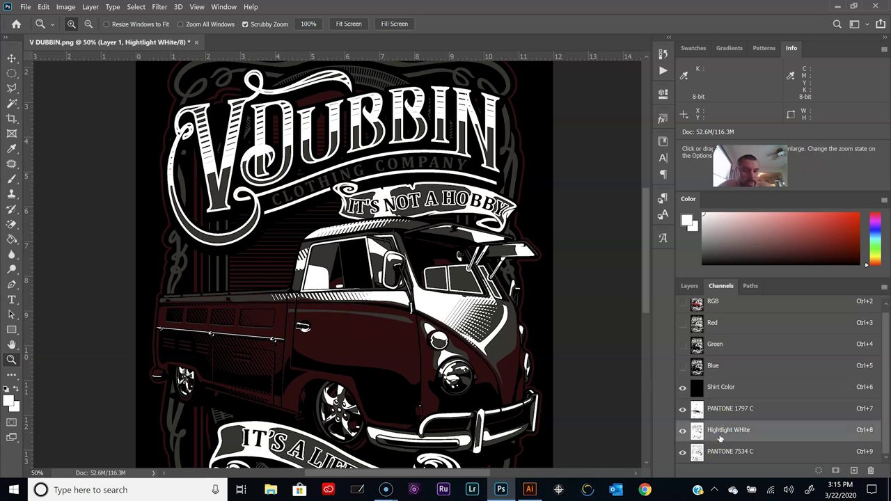
left_click(884, 287)
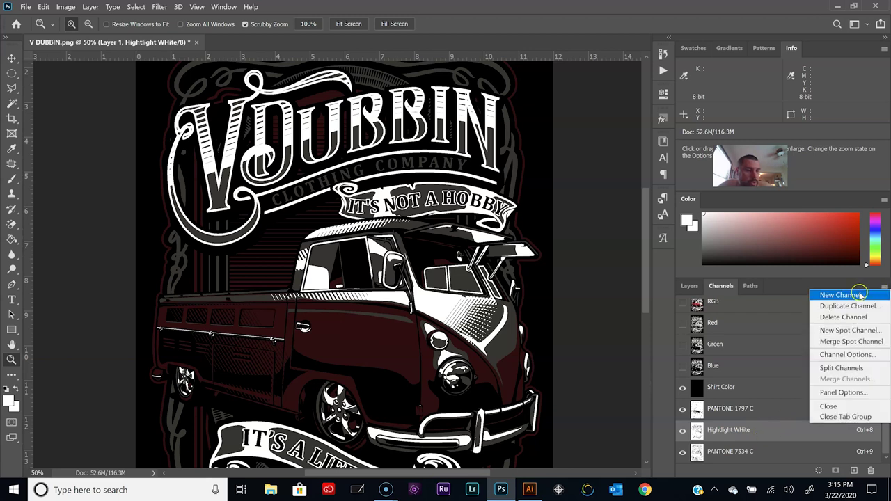
Step: Duplicate Hightlight WHite as White Base, move it under Shirt Color, and preview the channels
left_click(856, 307)
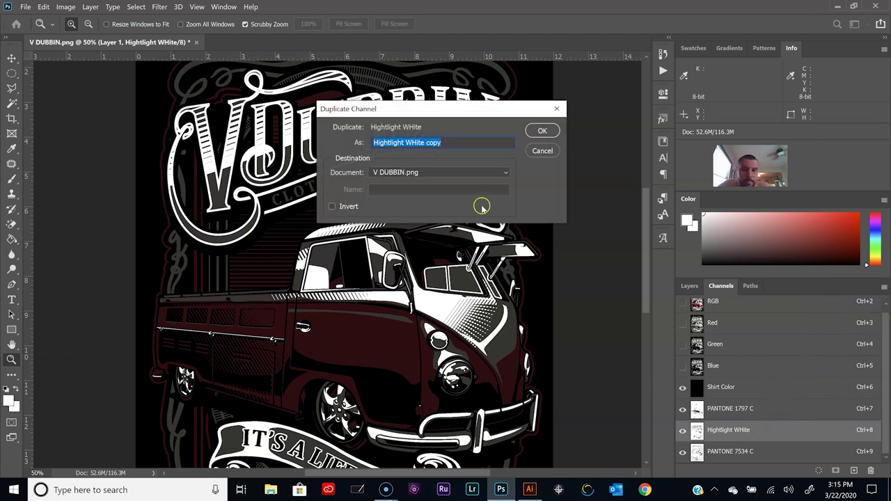
type("White Base")
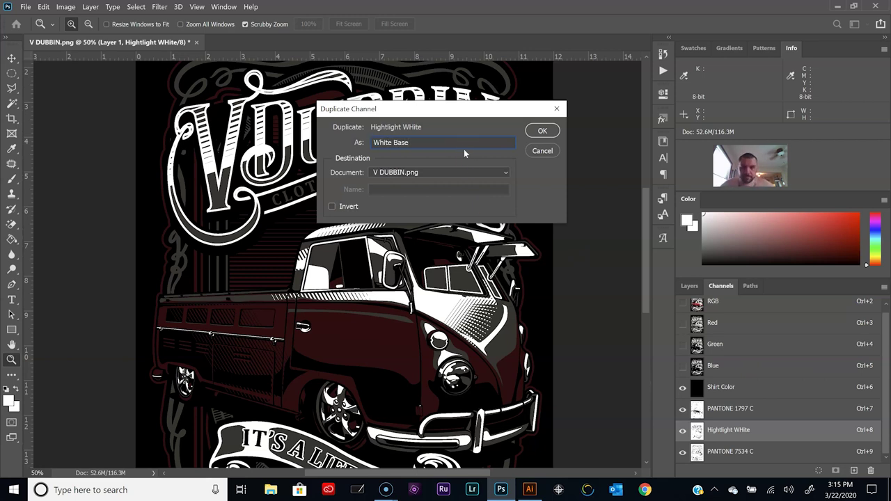
left_click(542, 132)
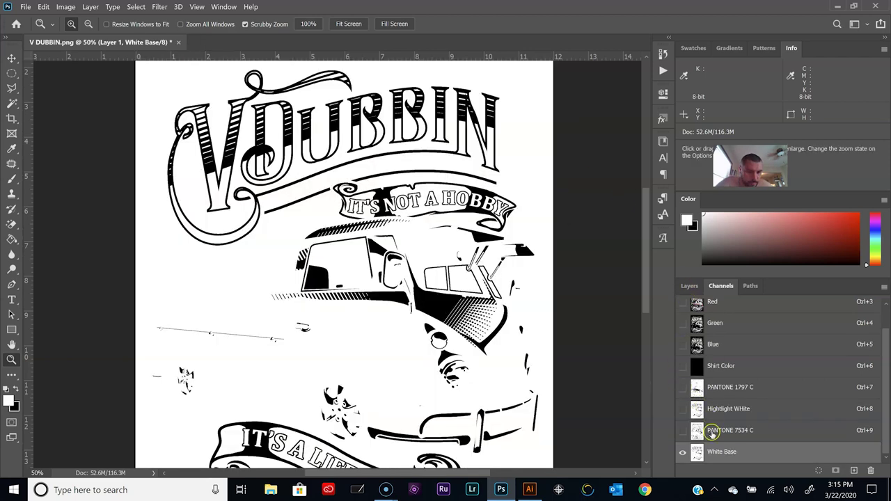
left_click_drag(720, 454, 728, 387)
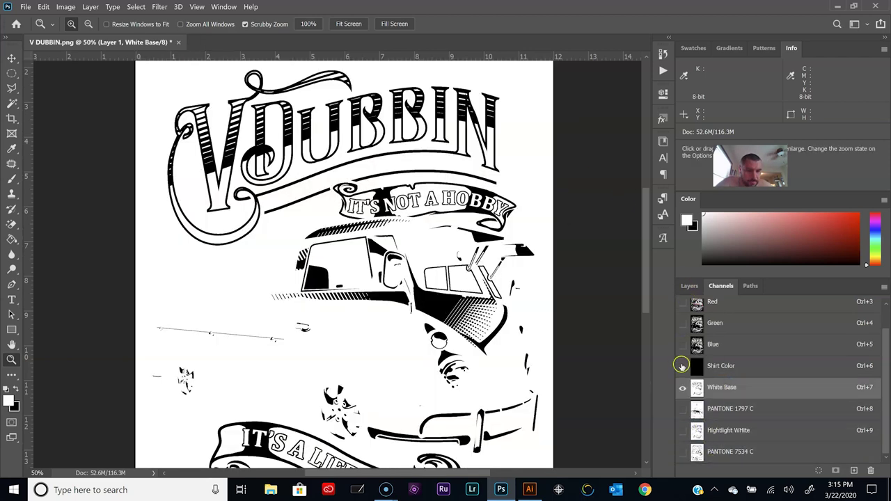
left_click(683, 367)
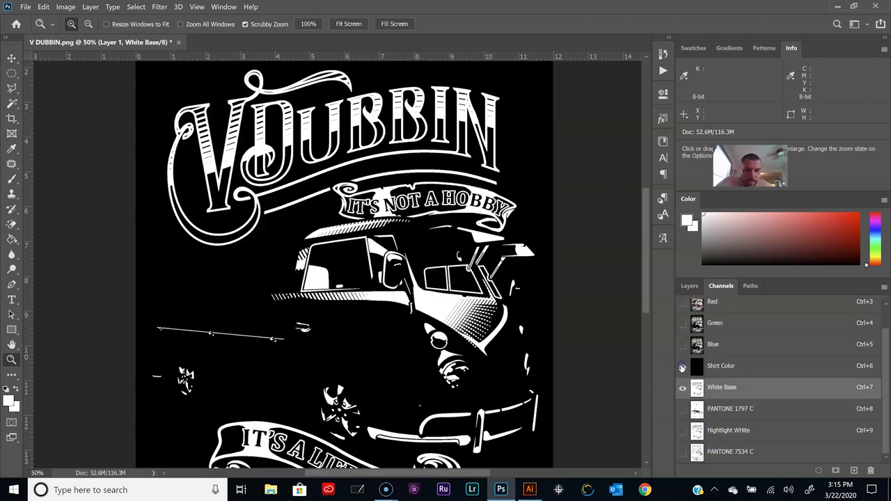
left_click(682, 410)
left_click(683, 388)
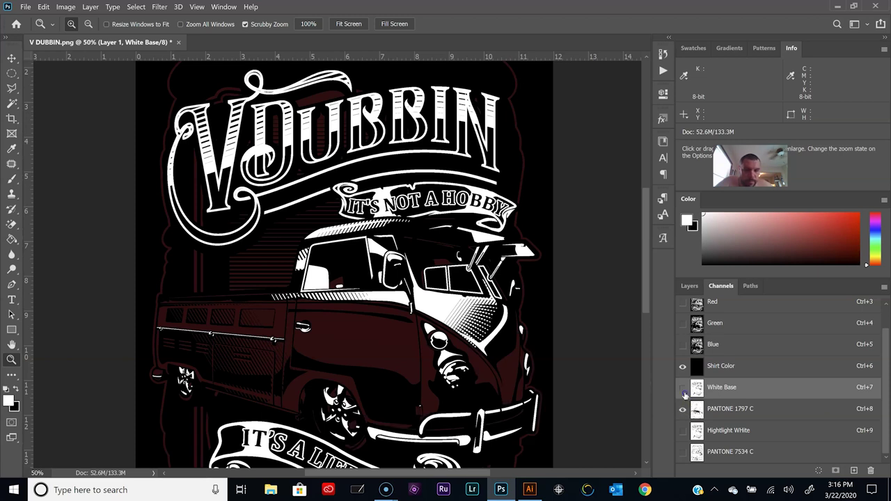
Step: Duplicate the PANTONE 1797 C channel as a new channel named Red
left_click(729, 411)
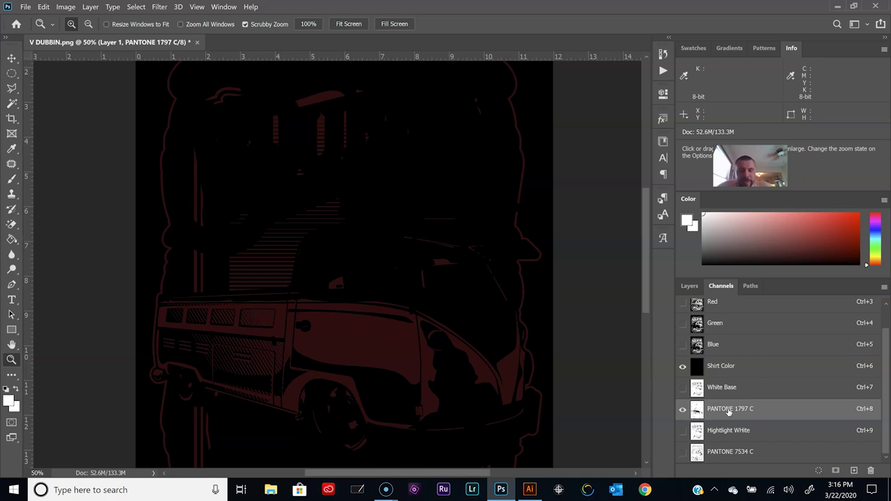
left_click(885, 287)
left_click(866, 303)
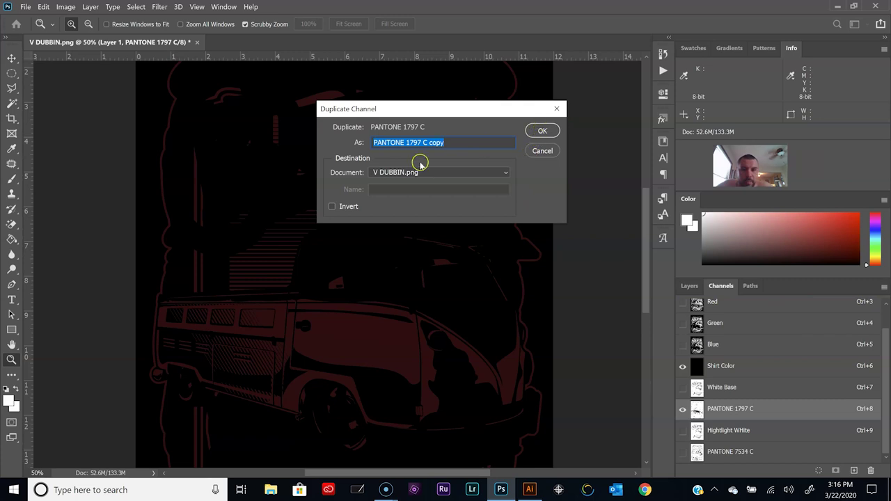
type("Red")
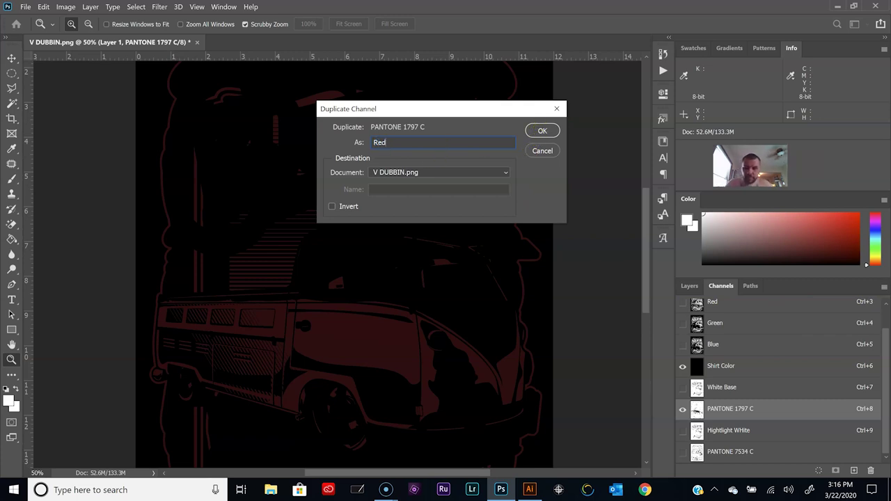
left_click(541, 131)
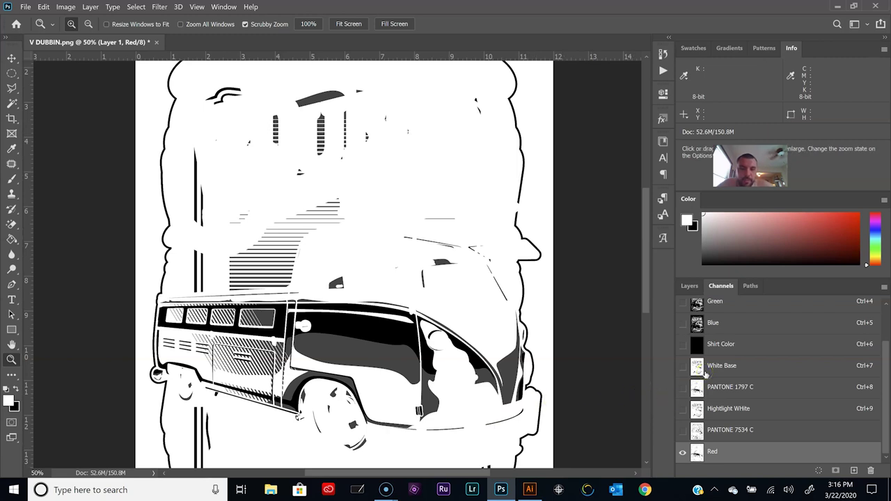
Step: Show Shirt Color, hide PANTONE 1797 C, and load the Red channel as a selection
left_click(683, 344)
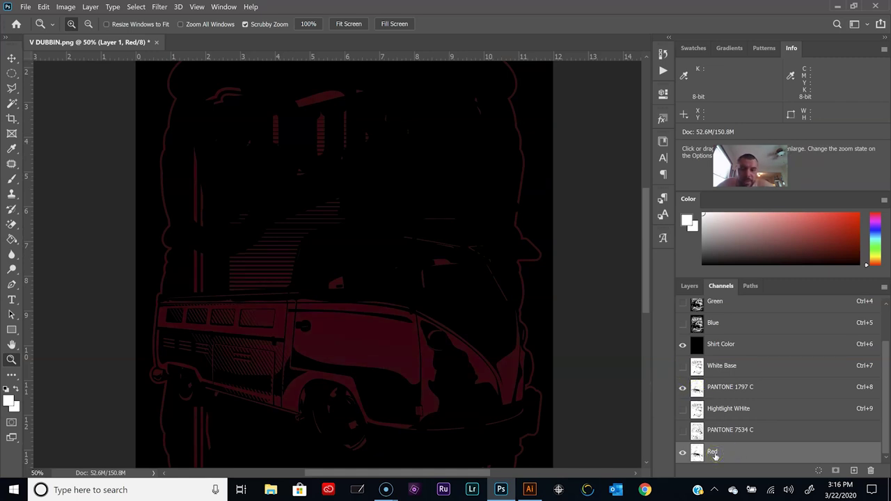
left_click(682, 388)
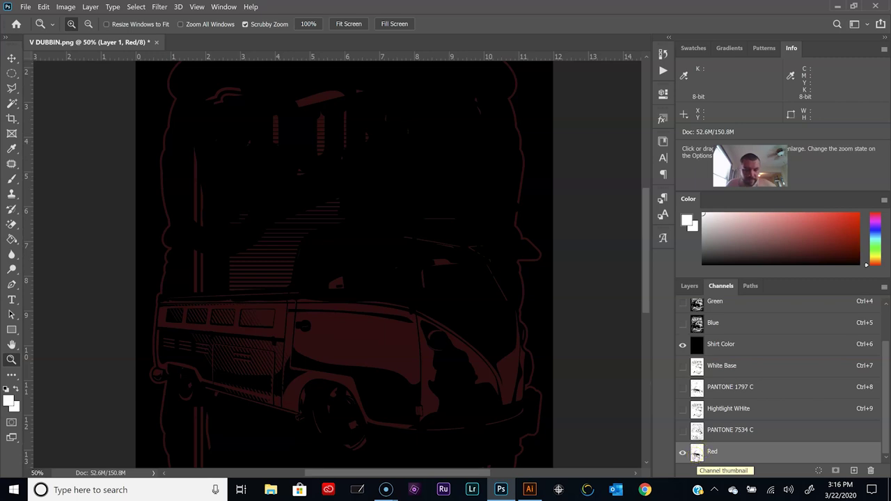
left_click(697, 452, "ctrl")
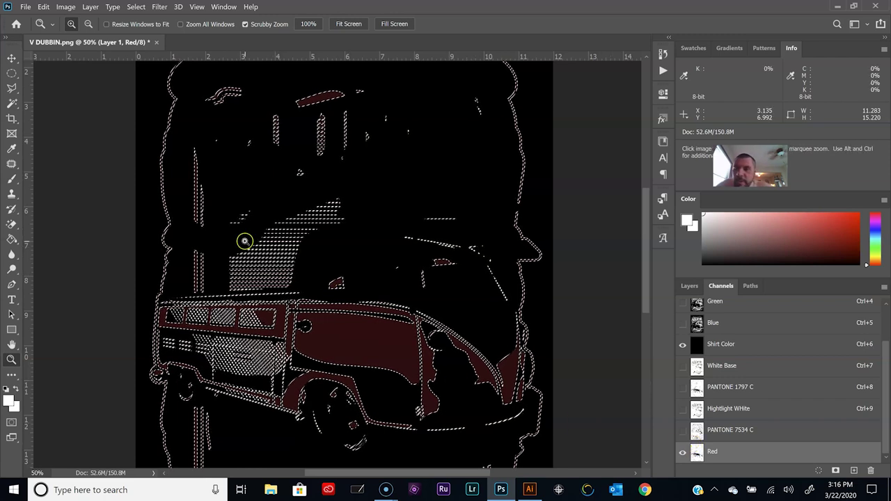
Step: Stroke the Red channel's selection 3 px in white at Center, then deselect
left_click(43, 7)
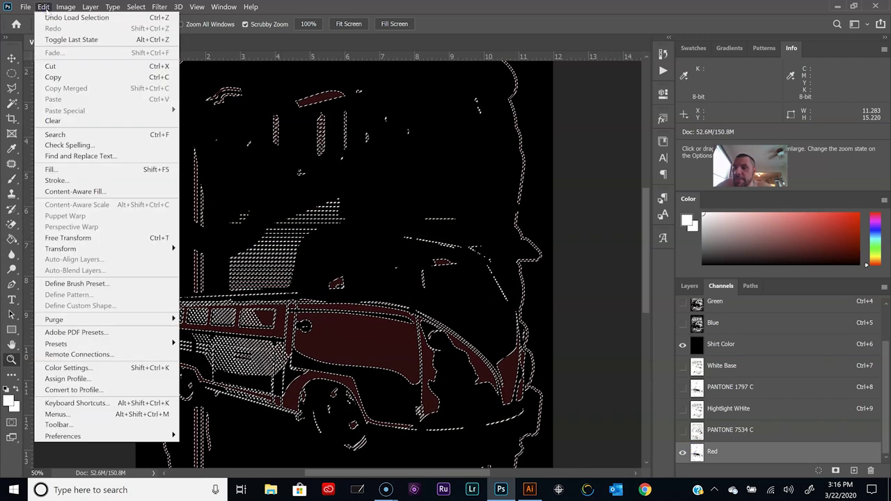
left_click(61, 182)
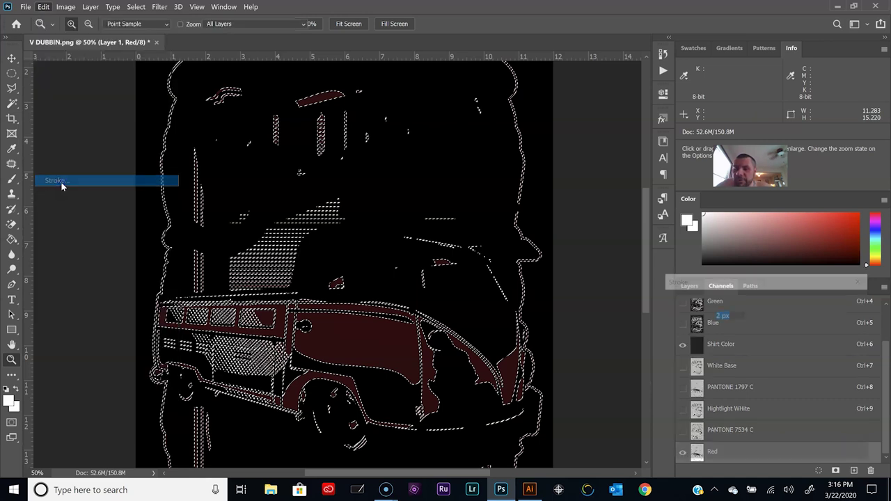
left_click(717, 284)
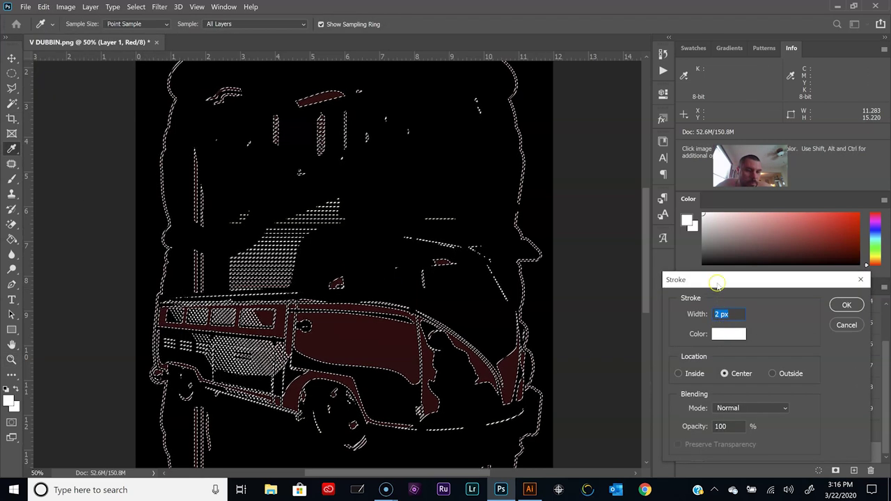
left_click_drag(718, 283, 656, 211)
left_click(656, 241)
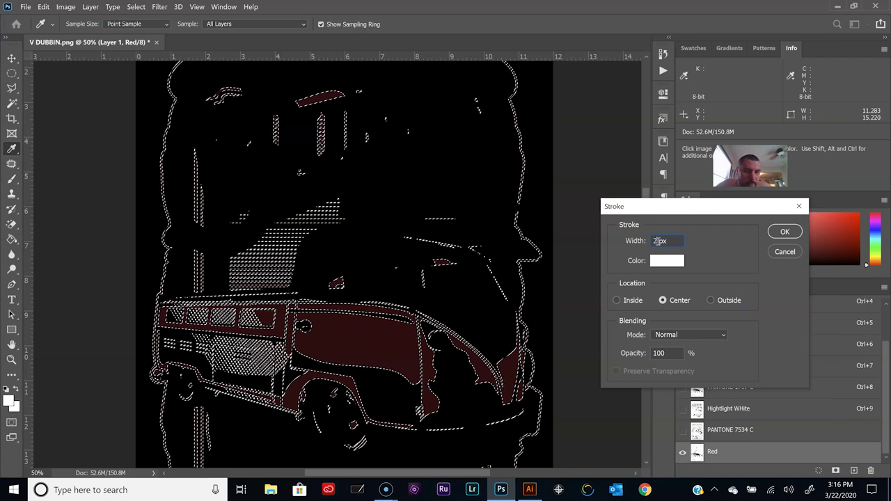
type("3")
left_click(662, 264)
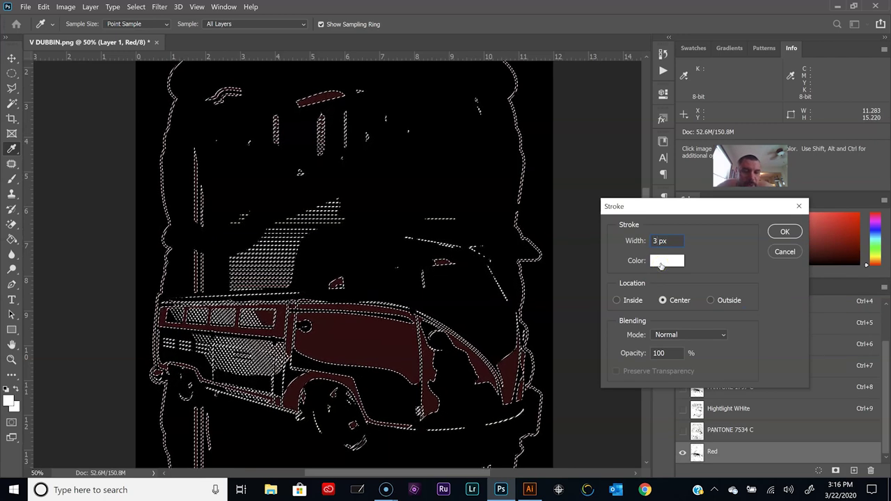
left_click_drag(557, 302, 464, 343)
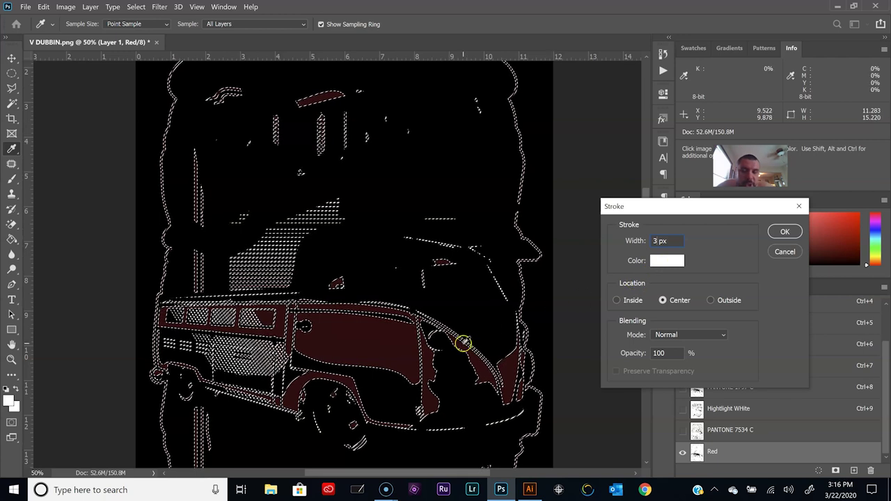
left_click(785, 237)
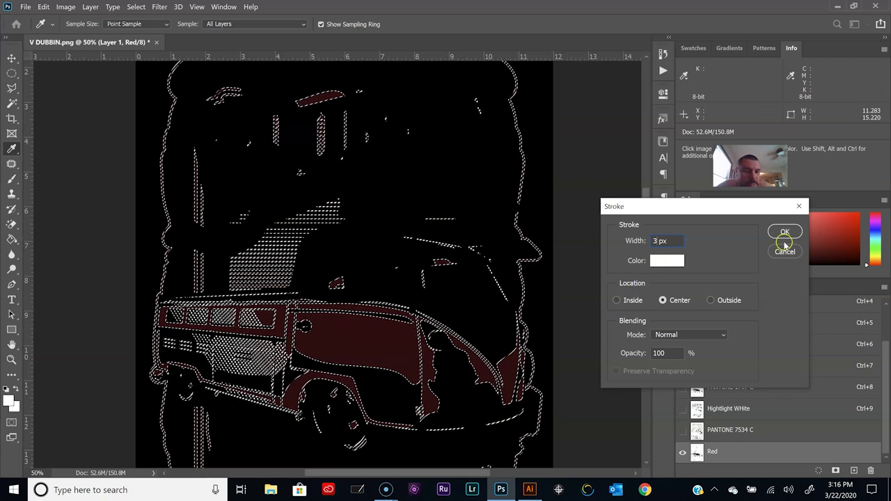
key("z")
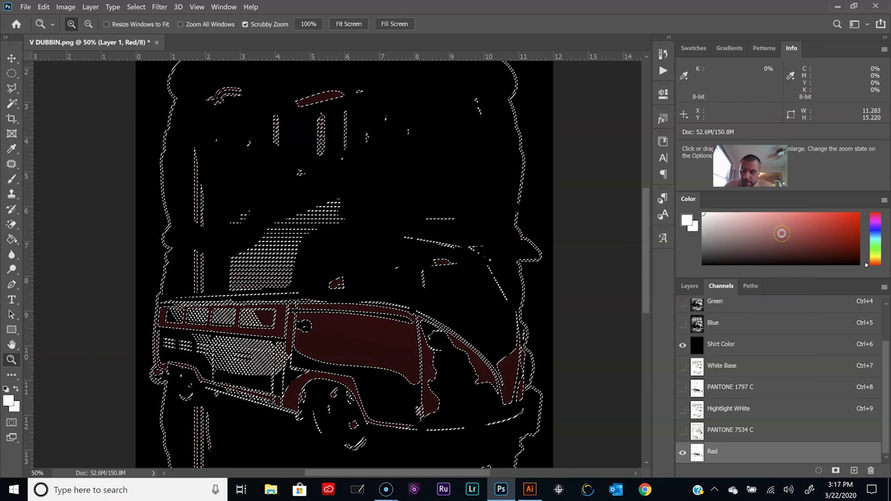
key("ctrl+d")
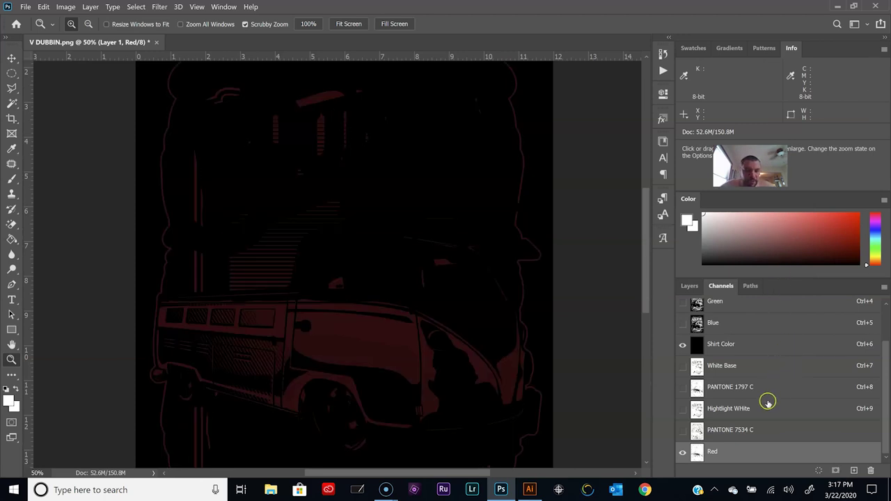
Step: Zoom into the roof and red stripes, toggling PANTONE 1797 C and Red to compare edges
left_click(682, 388)
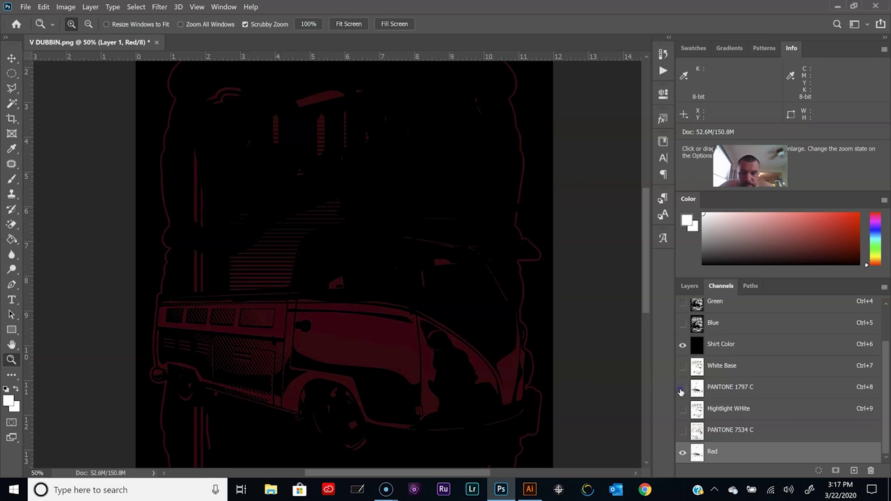
left_click(385, 314)
left_click(262, 277)
left_click(250, 245)
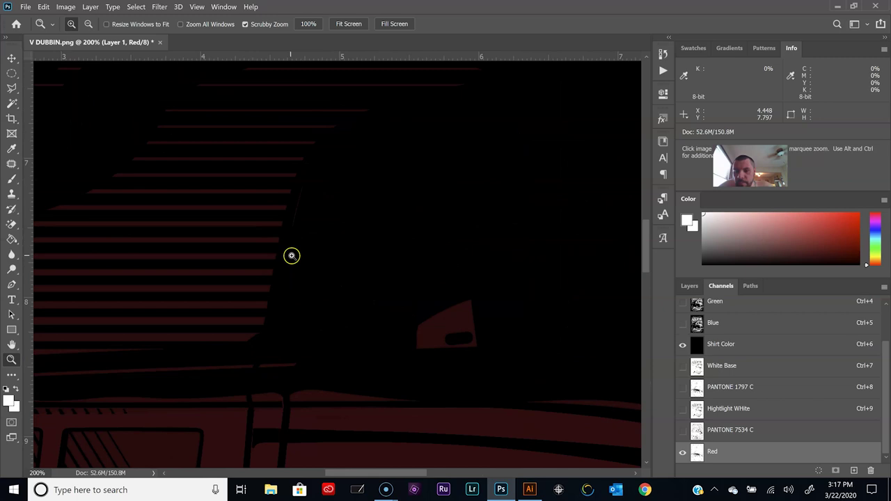
left_click(682, 388)
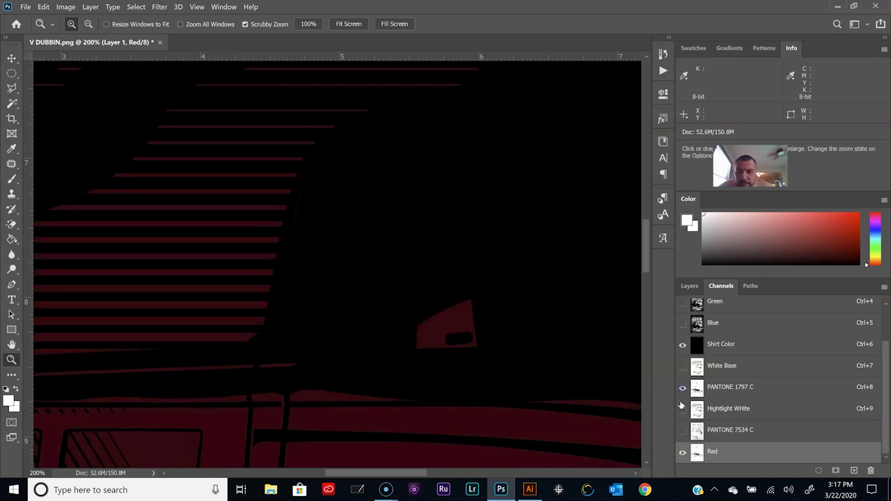
left_click(682, 452)
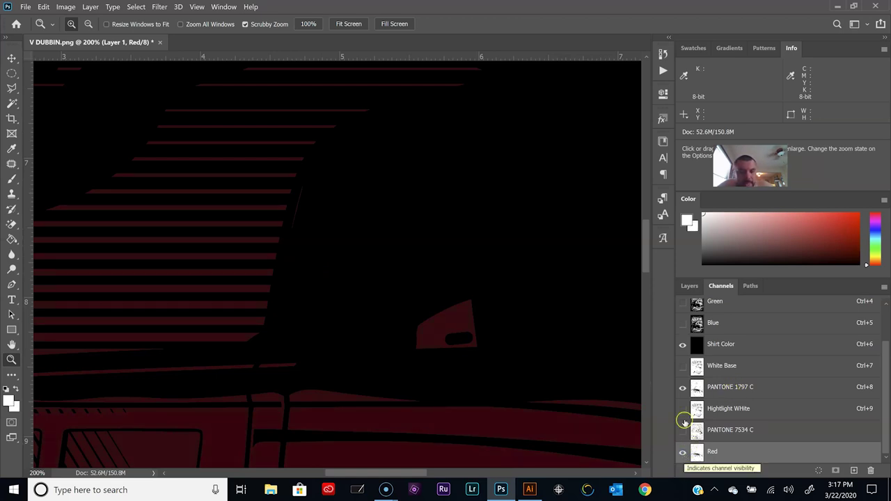
left_click(683, 387)
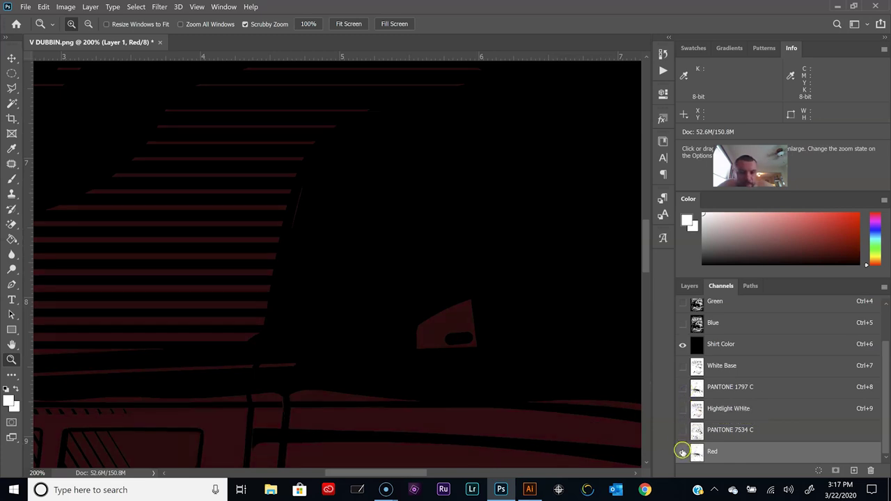
left_click(274, 228)
left_click(274, 227)
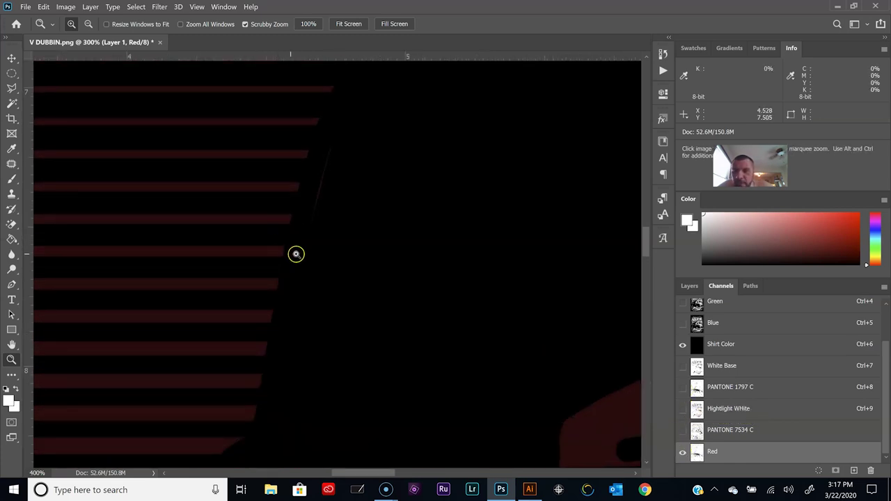
left_click(307, 239)
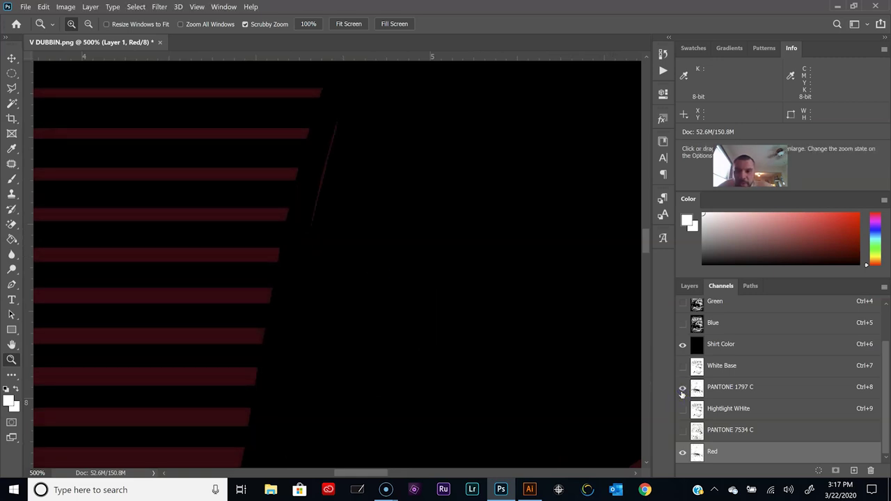
Step: Show White Base, hide Red, and make White Base the active channel
left_click(705, 451)
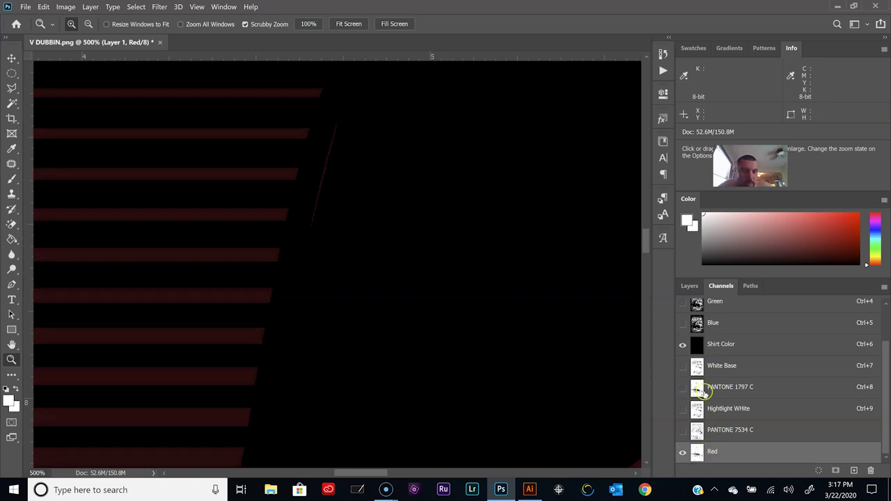
left_click(682, 367)
left_click(682, 452)
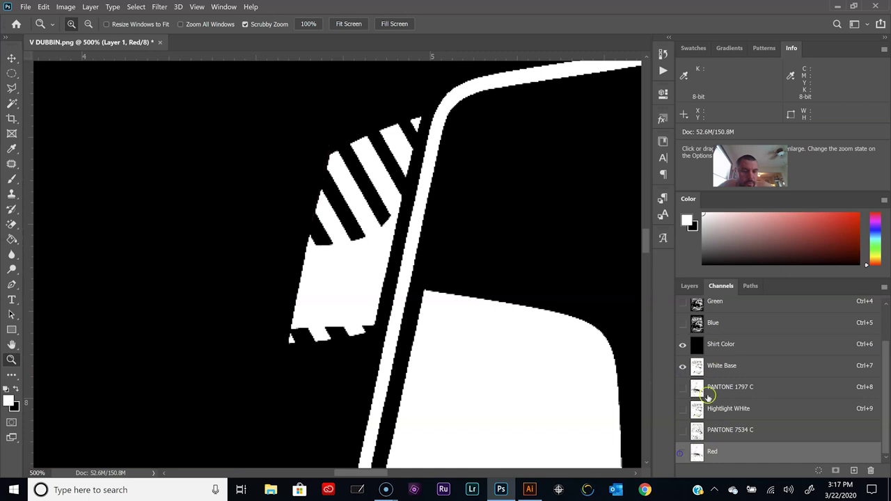
left_click(721, 367)
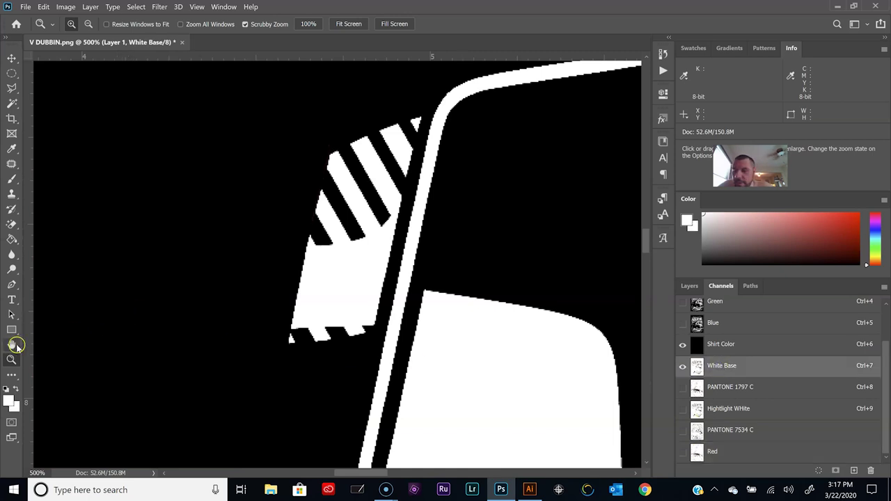
Step: Fit the design on screen and set the Apply Image source channel to Red
double_click(11, 344)
left_click(65, 7)
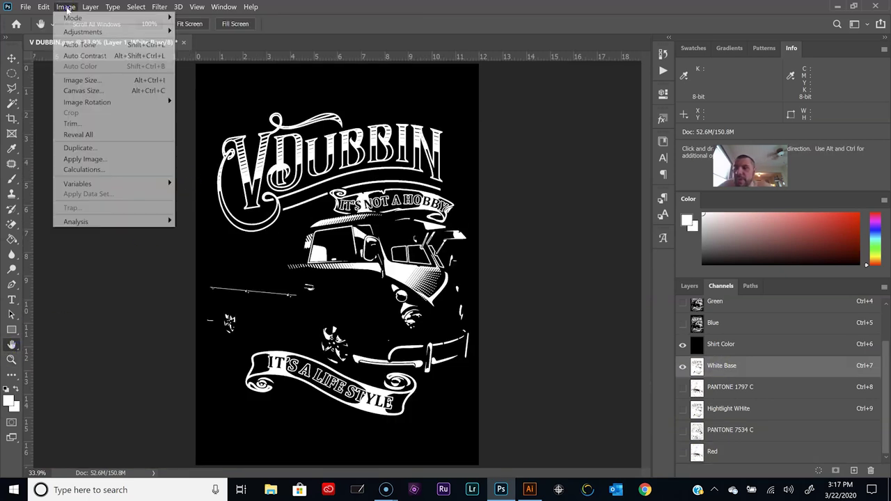
left_click(82, 159)
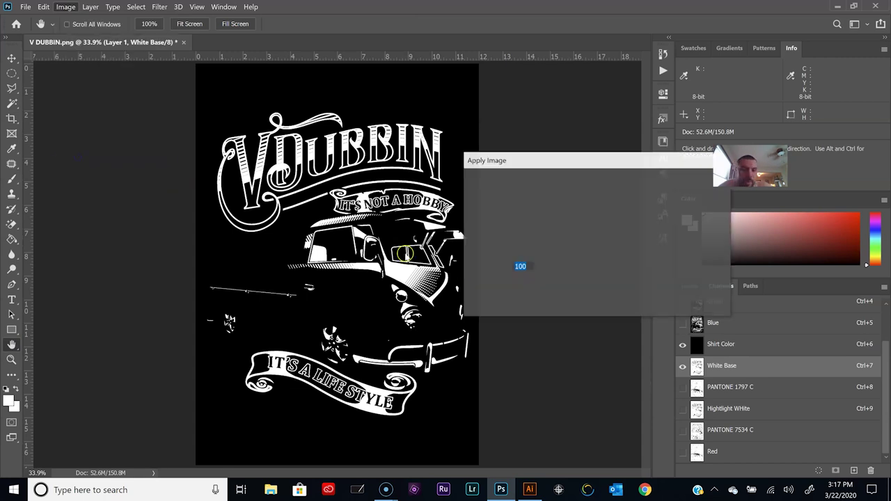
left_click(533, 213)
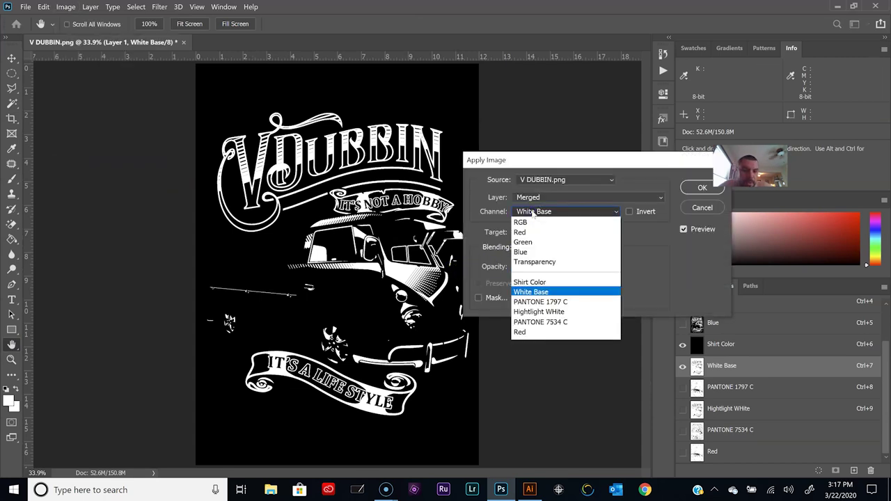
left_click(521, 333)
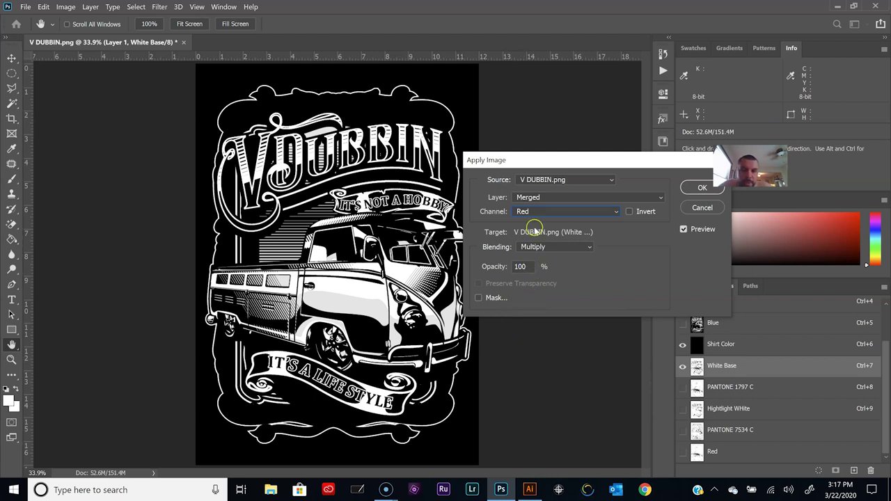
Step: Set Apply Image to Multiply at 75% opacity and apply Red into White Base
left_click_drag(541, 159, 539, 138)
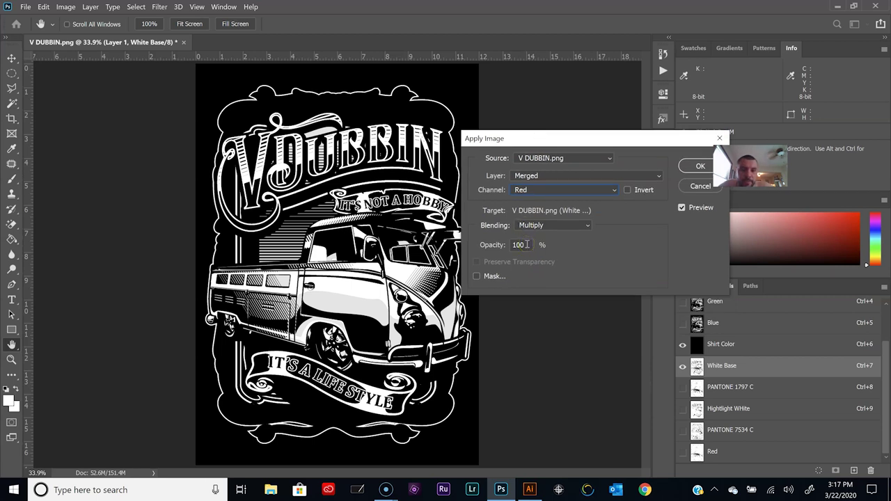
left_click_drag(527, 244, 509, 245)
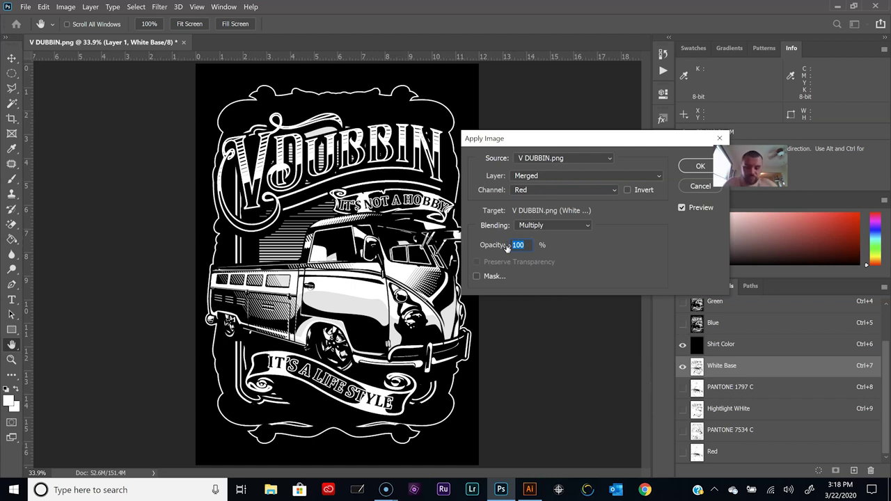
type("75")
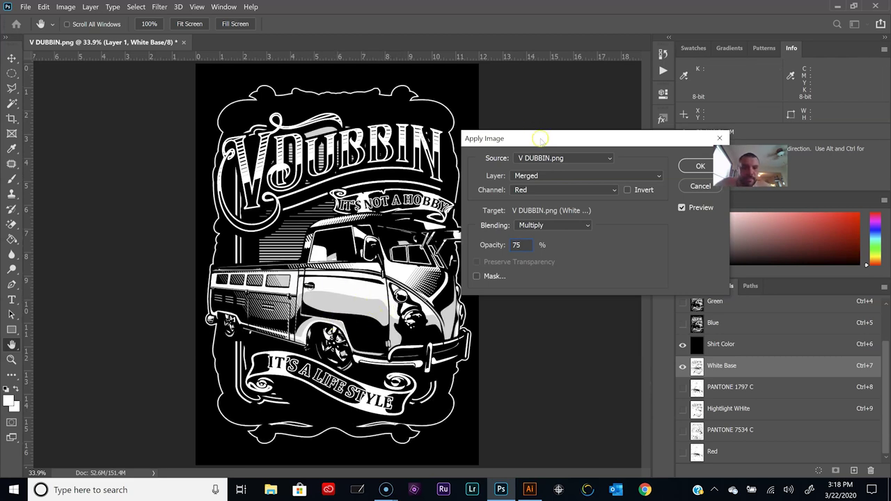
left_click_drag(541, 139, 539, 122)
double_click(515, 229)
type("00")
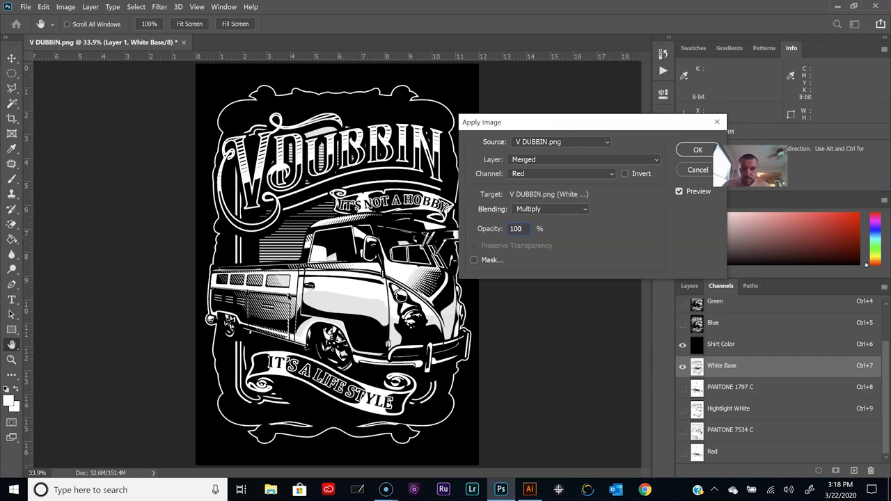
left_click(516, 230)
type("75")
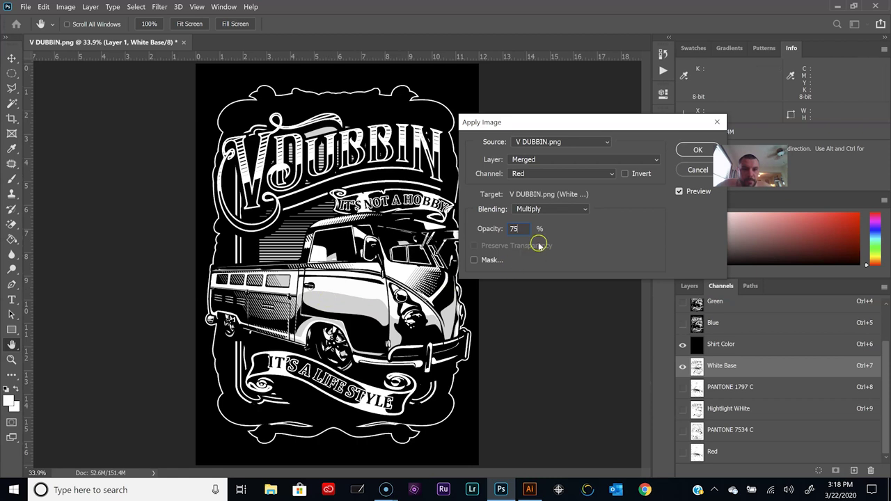
type("00")
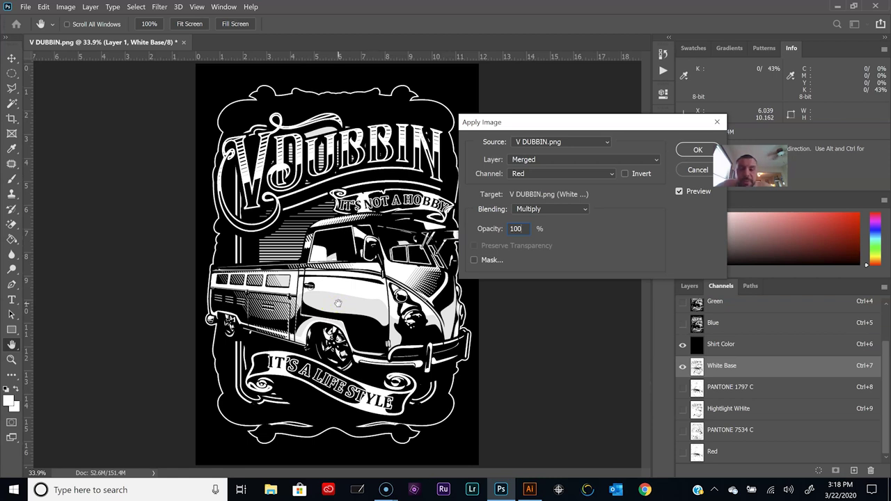
left_click(337, 306)
double_click(518, 228)
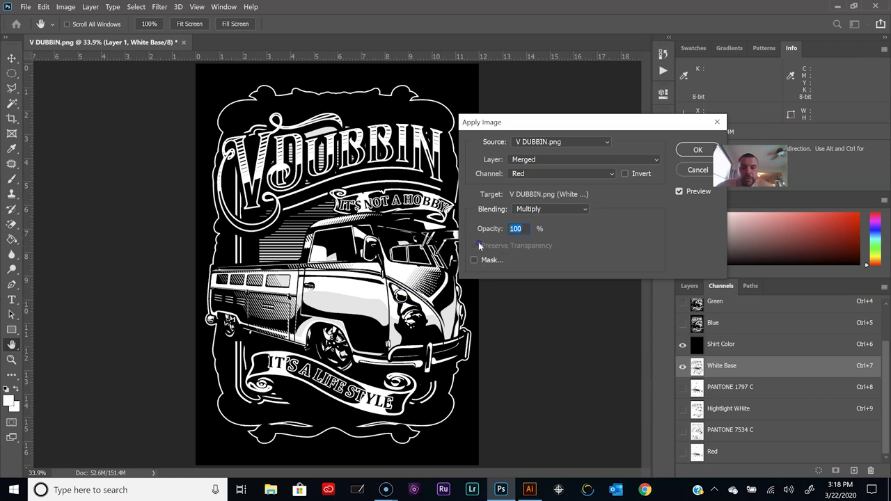
type("75")
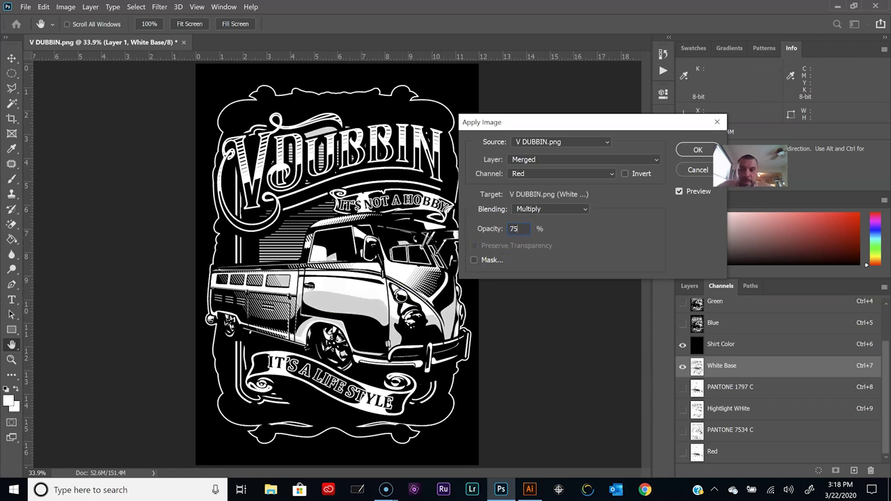
left_click(330, 308)
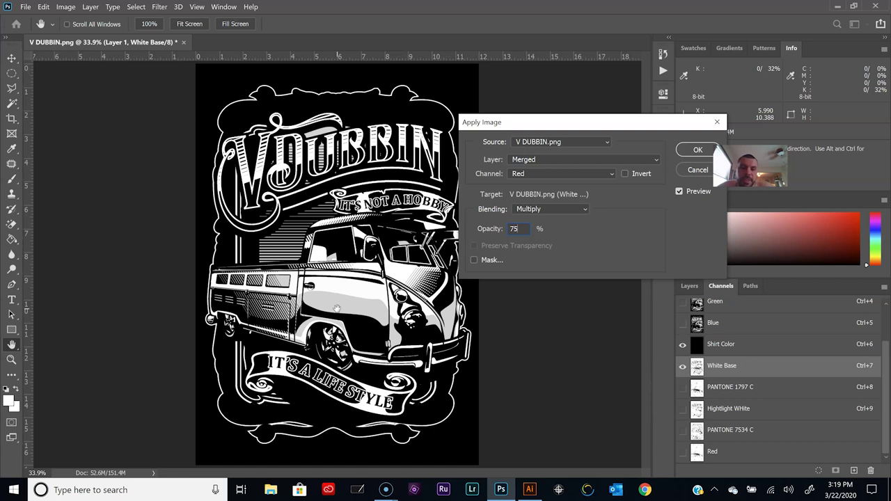
left_click(697, 153)
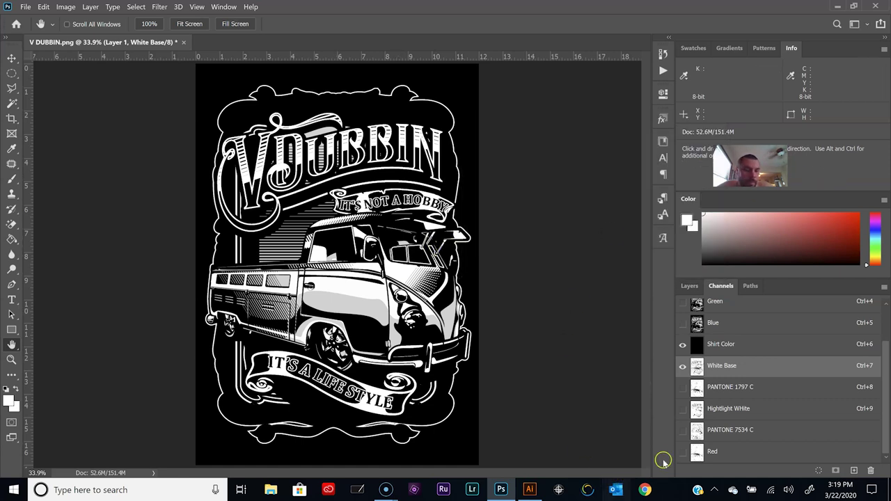
Step: Show and select PANTONE 7534 C, then duplicate it as a channel named Brown
left_click(683, 431)
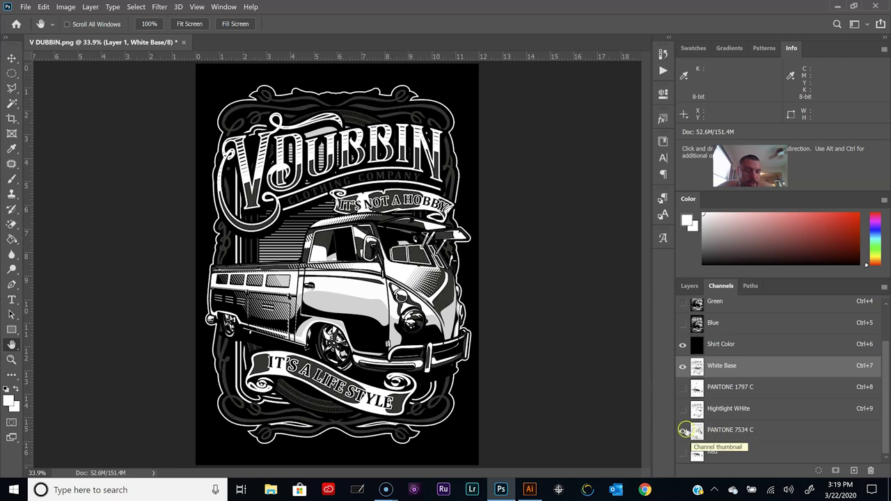
left_click(722, 432)
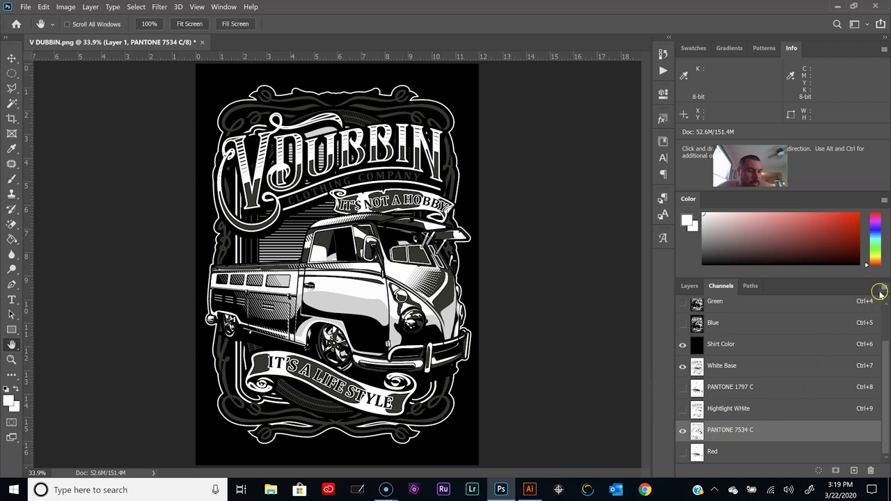
left_click(883, 287)
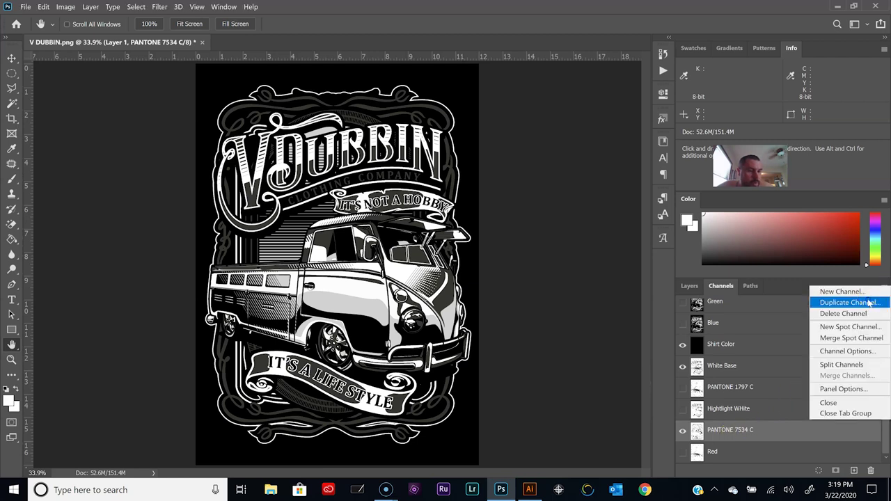
left_click(862, 302)
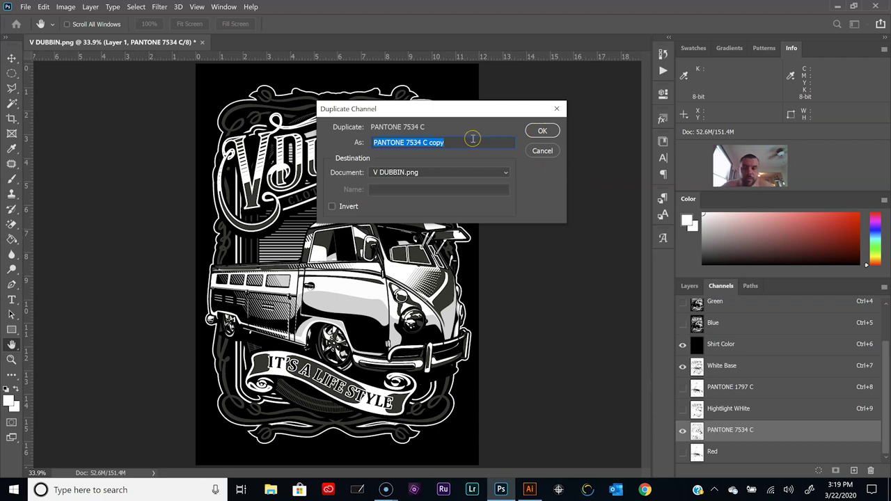
type("Brown")
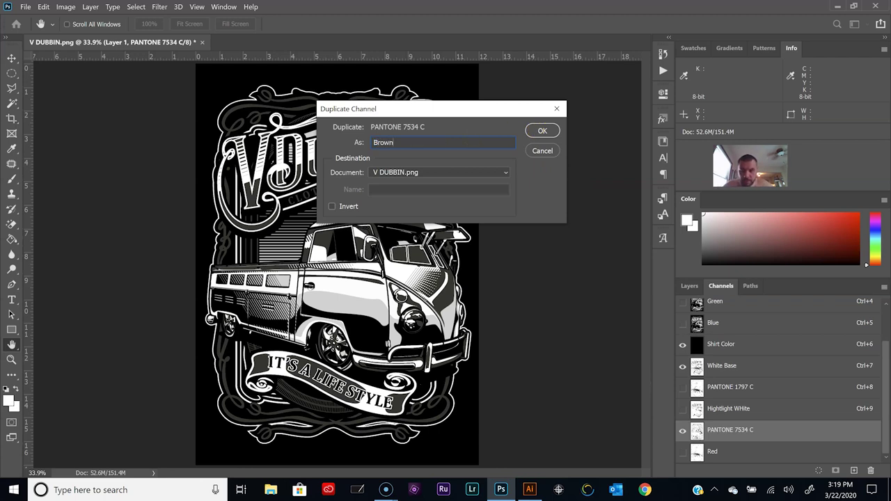
left_click(542, 131)
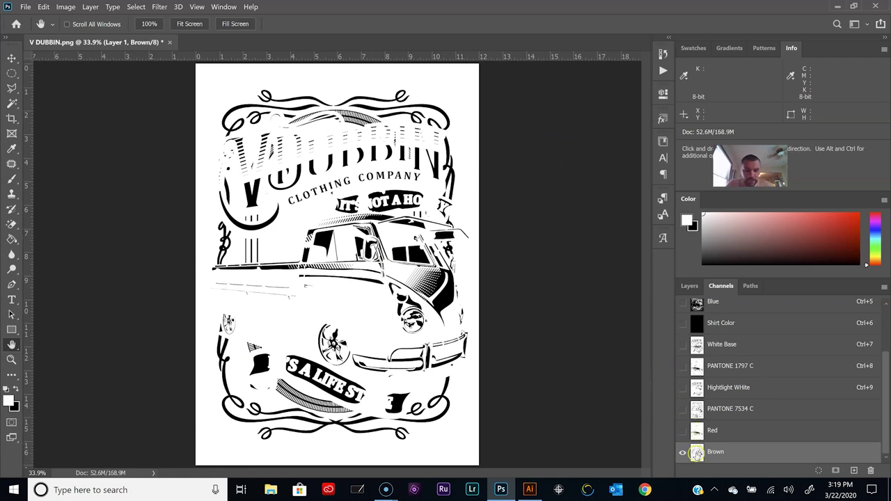
Step: Load the Brown channel as a selection, stroke it 2 px white, and deselect
left_click(697, 453, "ctrl")
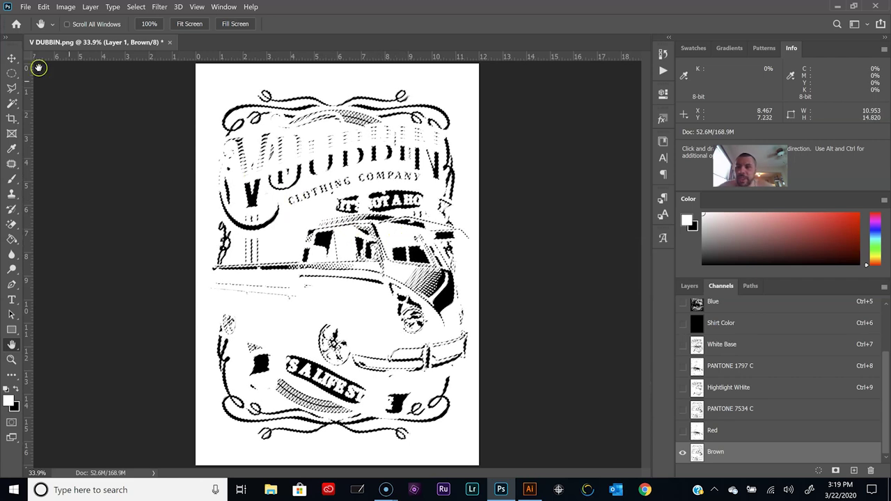
left_click(44, 7)
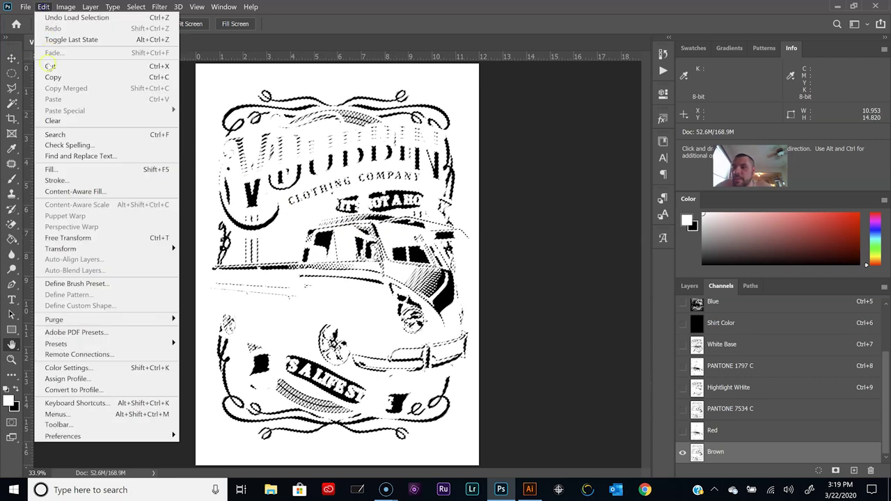
left_click(63, 181)
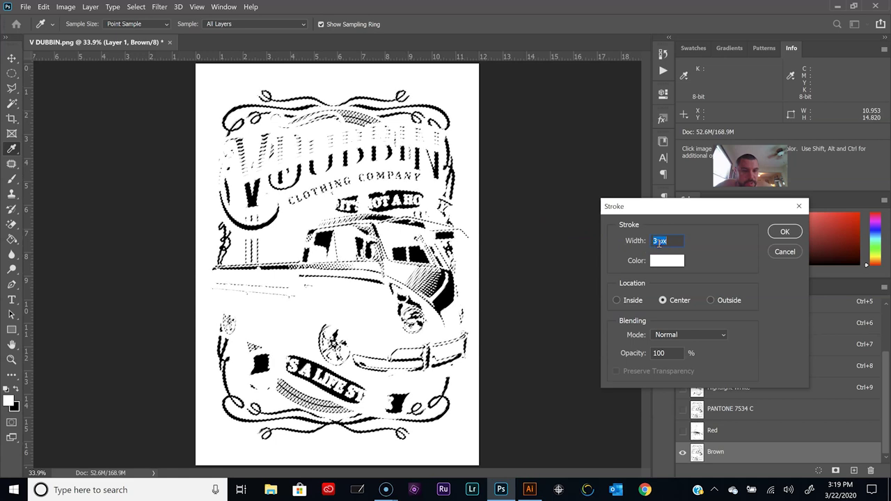
type("2")
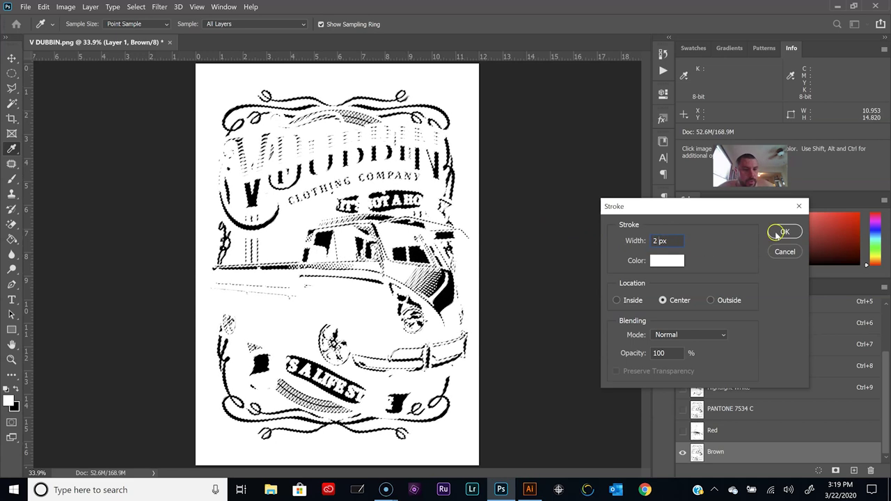
left_click(785, 232)
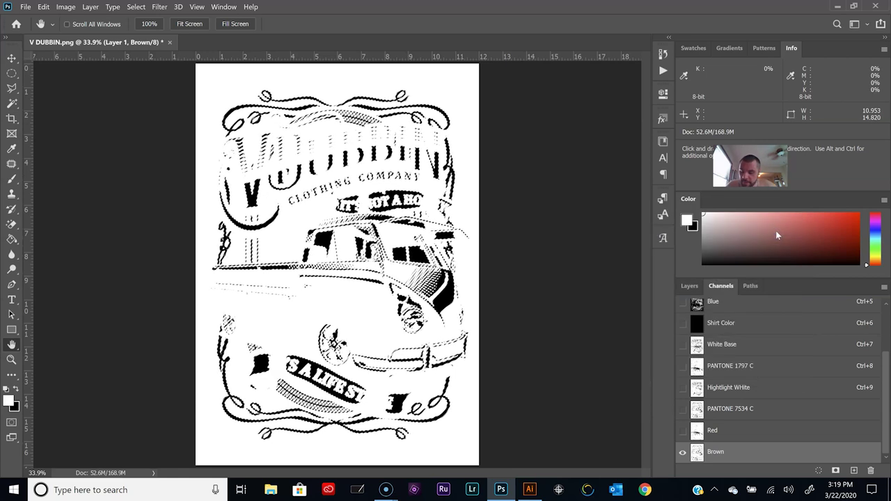
key("ctrl+d")
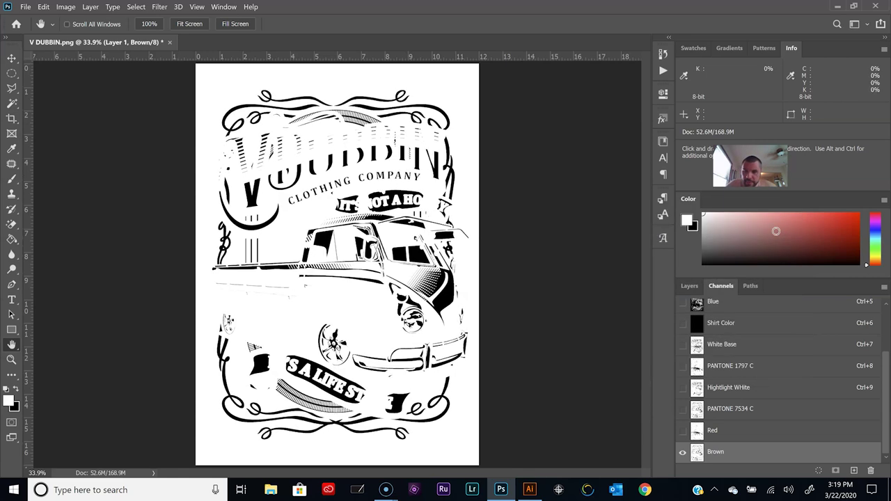
Step: Select White Base, show Shirt Color, and choose Brown as the Apply Image source
left_click(710, 346)
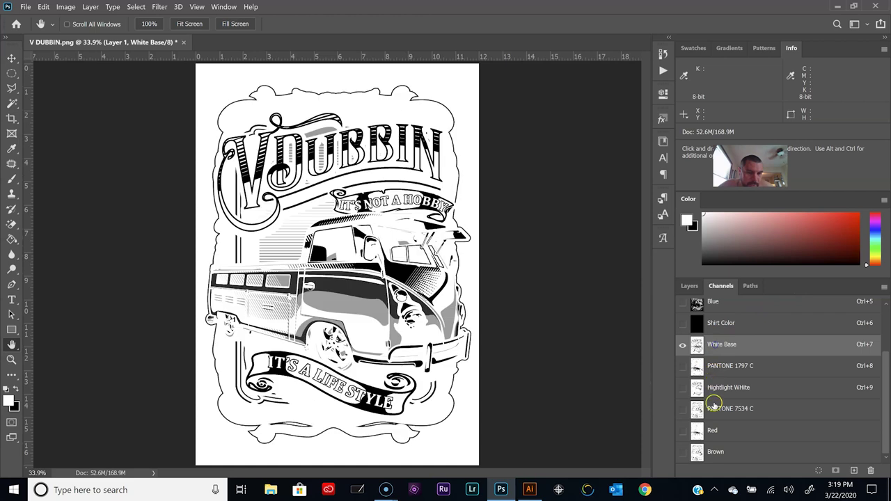
left_click(682, 323)
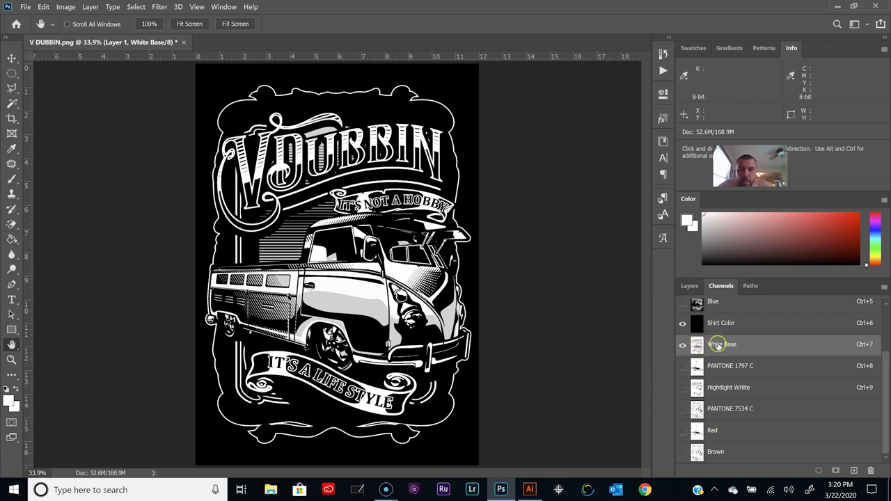
left_click(66, 7)
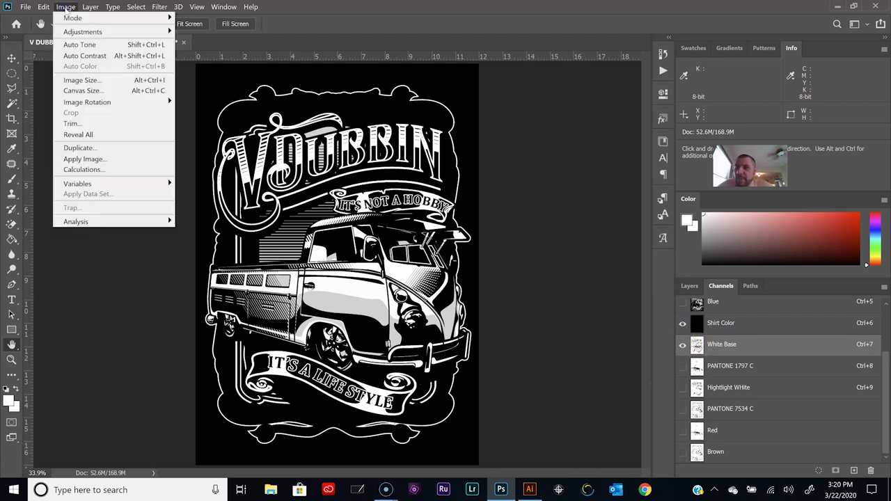
left_click(73, 164)
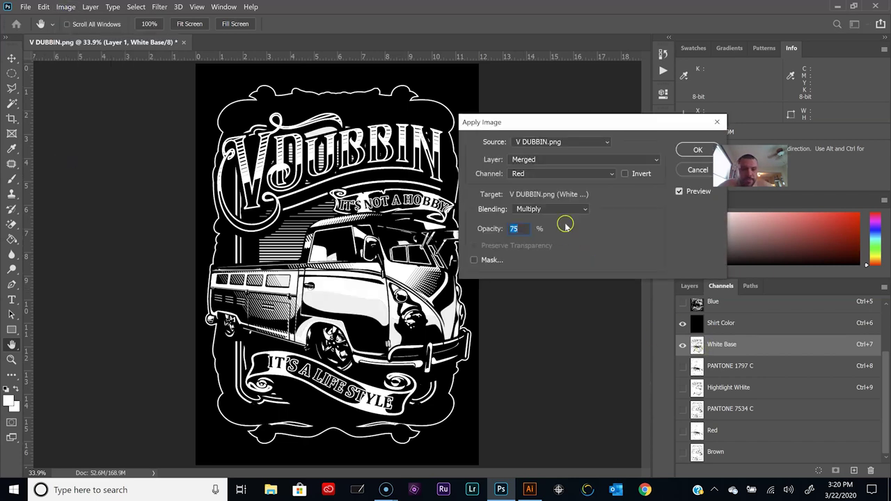
left_click(538, 179)
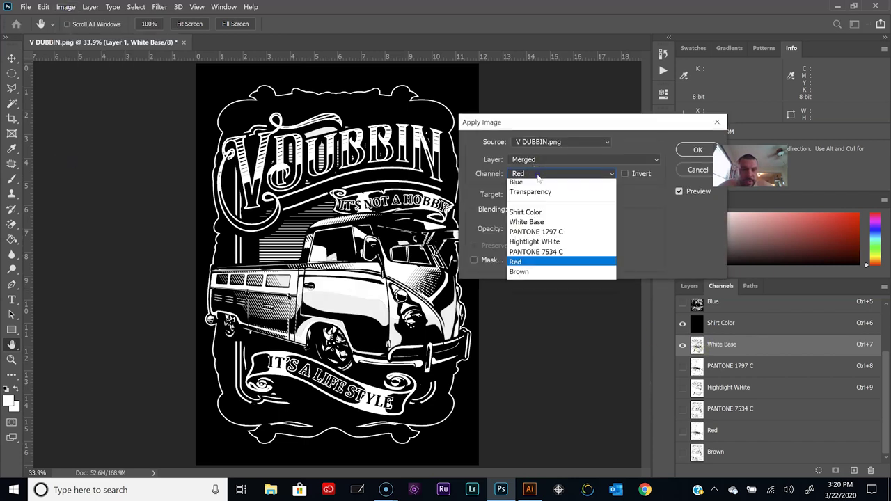
left_click(529, 307)
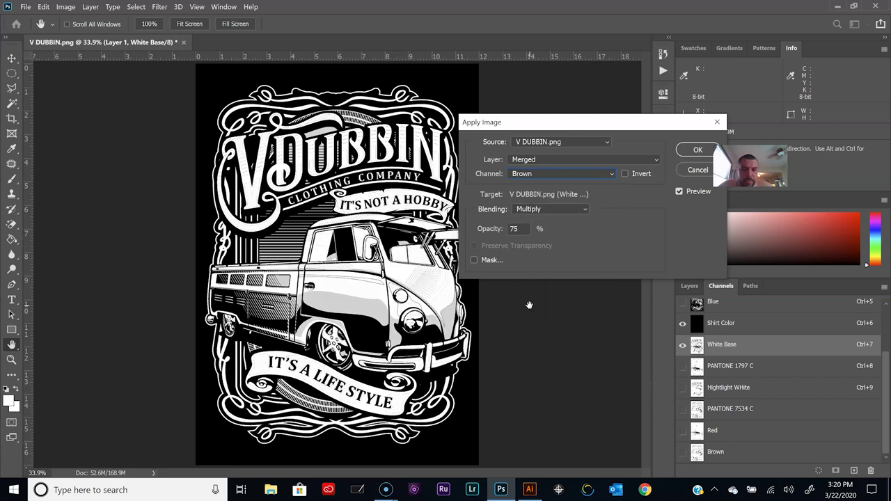
Step: Set Multiply opacity to 90% and apply the Brown blend to White Base
double_click(522, 233)
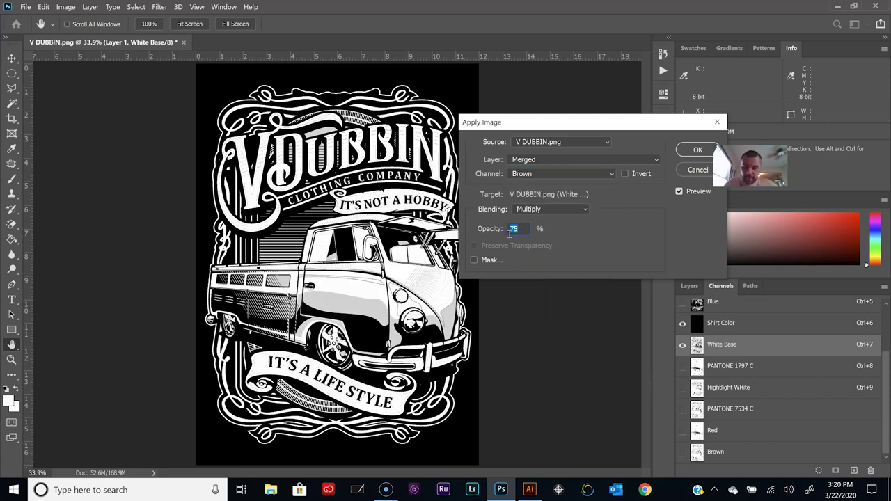
type("50")
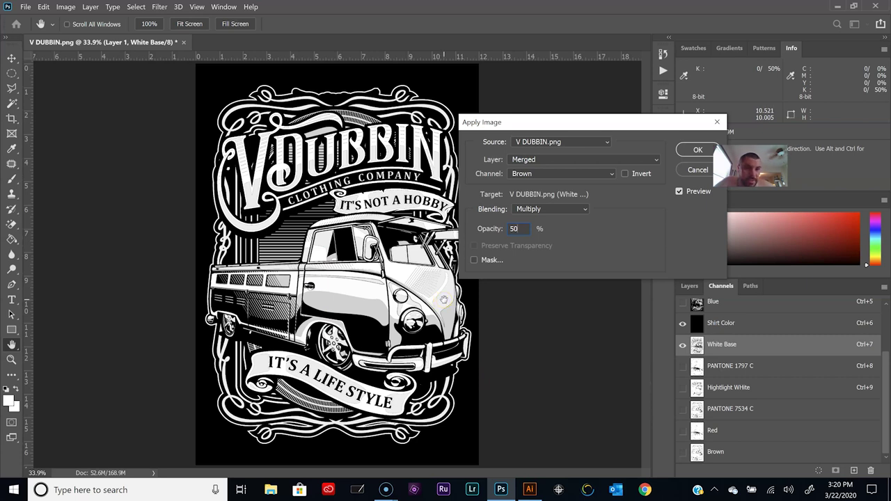
left_click(441, 295)
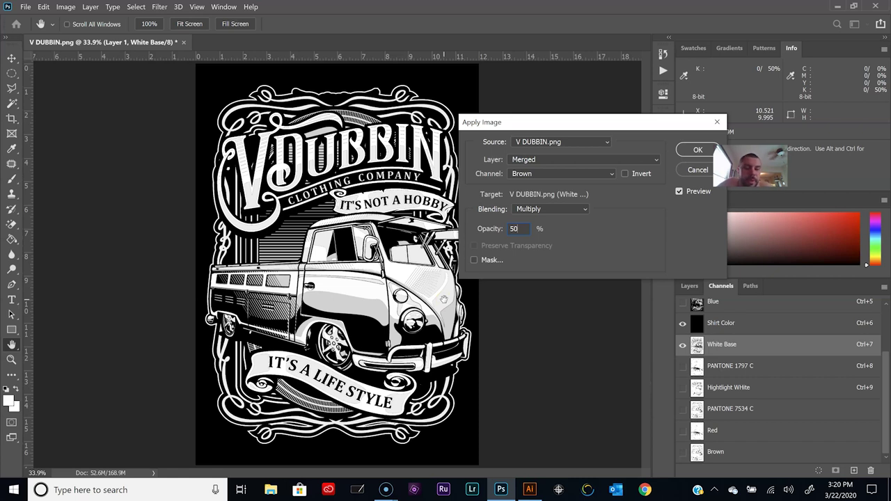
double_click(522, 230)
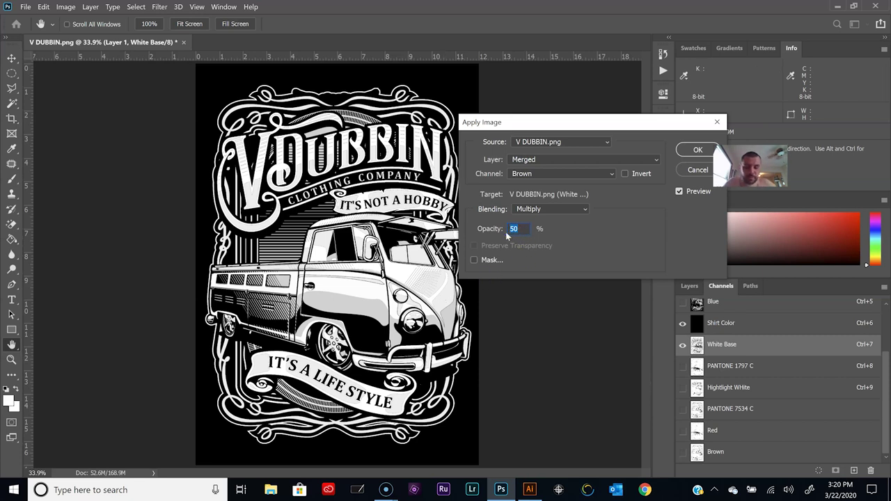
type("90")
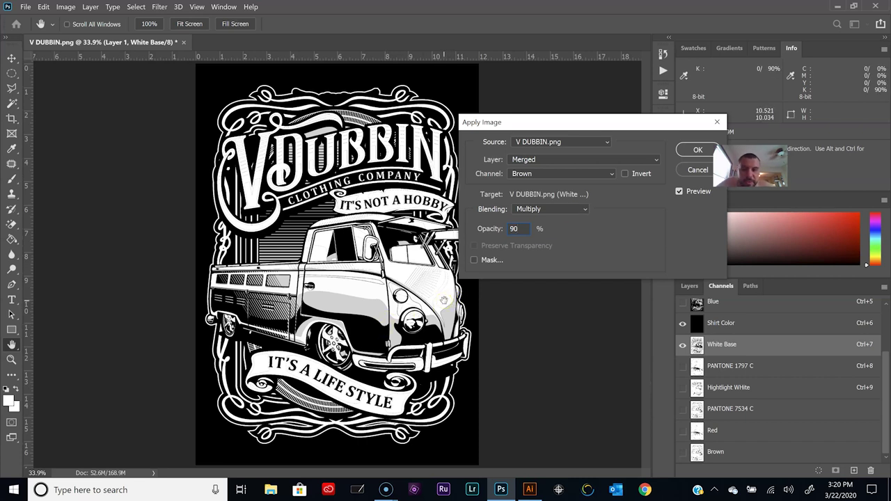
double_click(513, 232)
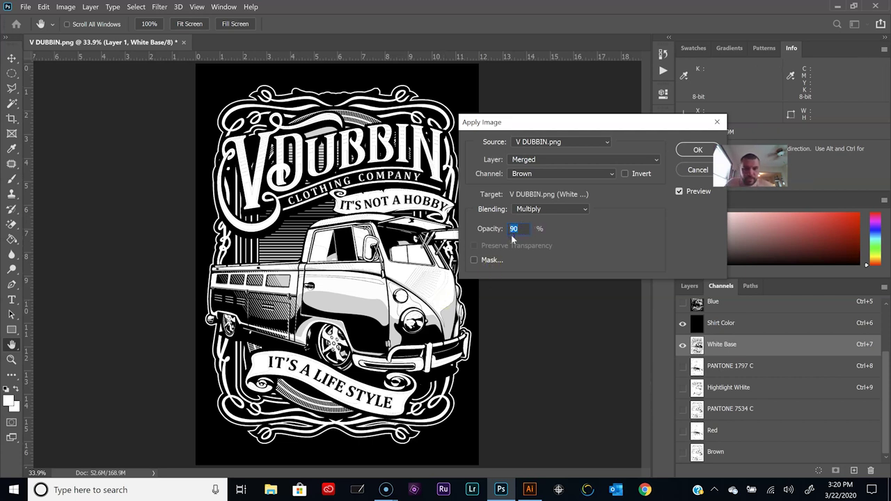
left_click(698, 150)
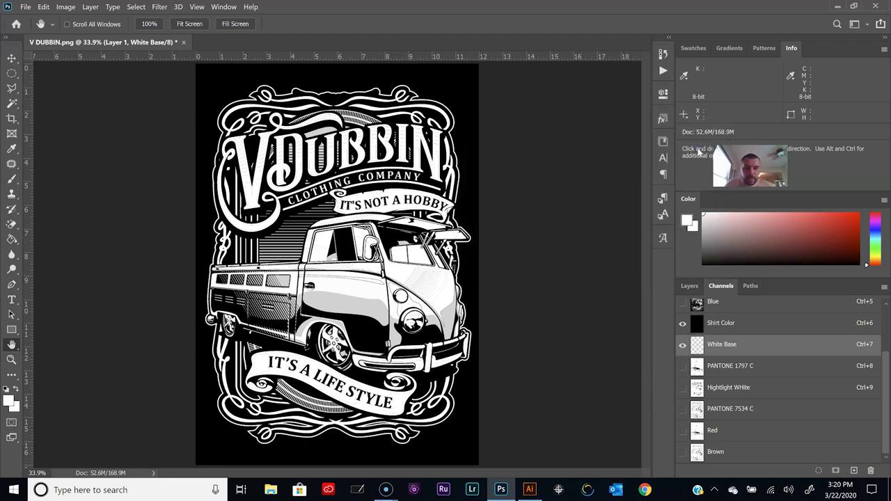
Step: Zoom into the bus front at 200% and show PANTONE 7534 C
left_click(11, 359)
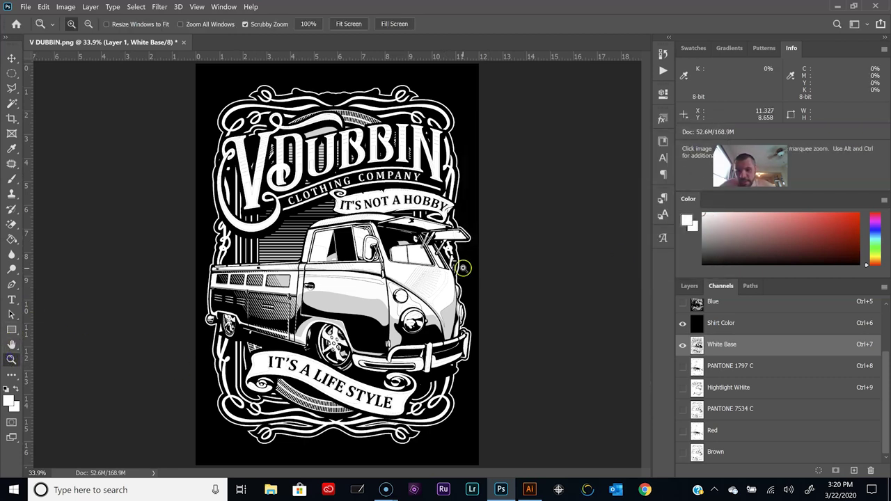
left_click(445, 280)
left_click_drag(446, 280, 426, 296)
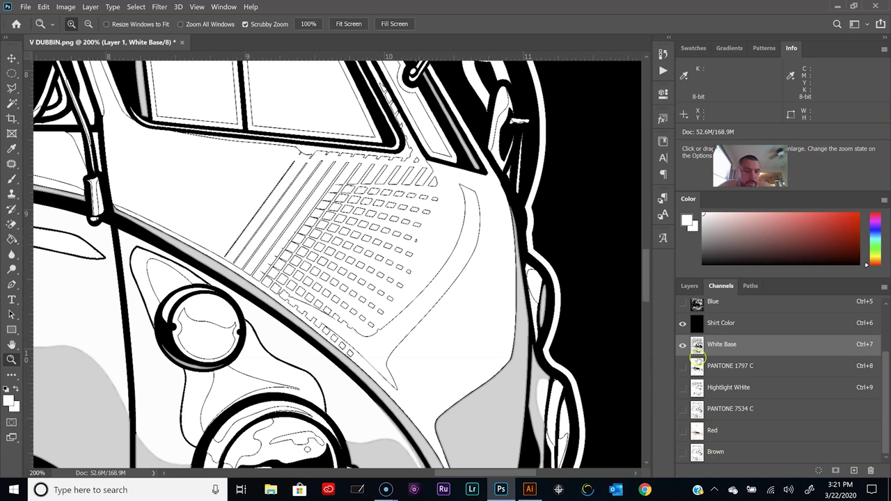
left_click(683, 409)
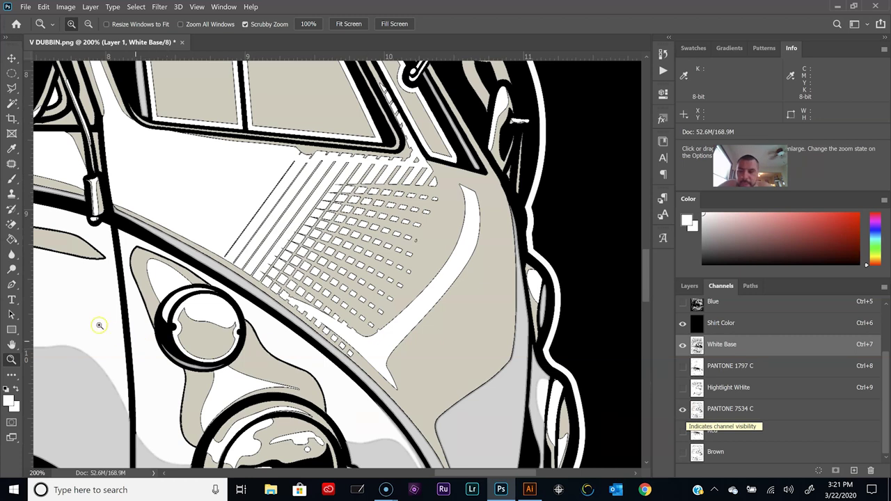
Step: Zoom to 700% on the bus edge and toggle PANTONE 1797 C to compare
left_click_drag(514, 319, 518, 315)
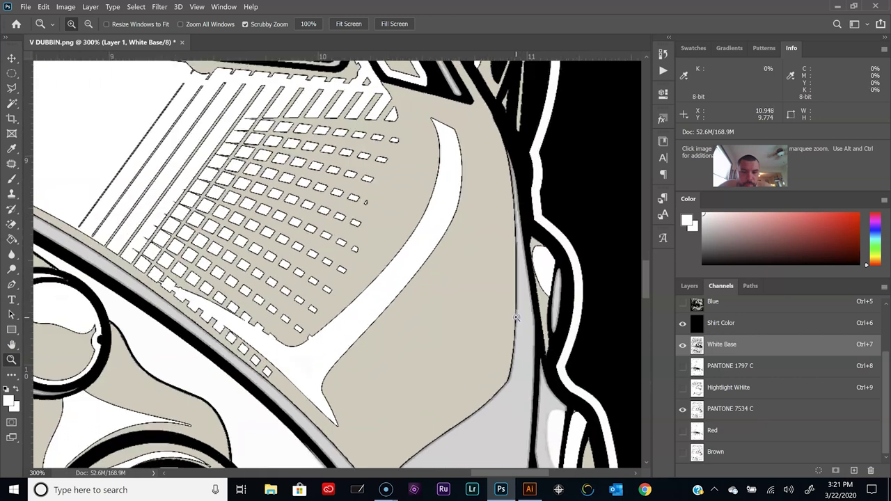
left_click(519, 315)
left_click(518, 316)
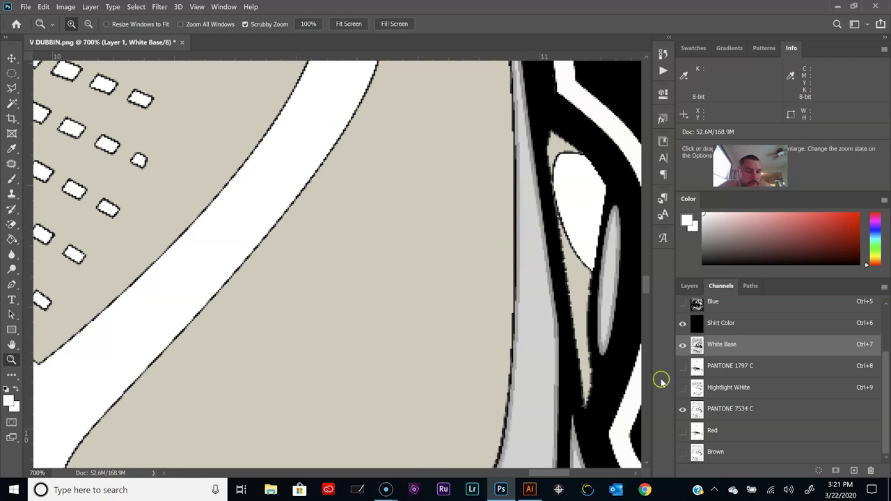
left_click(683, 366)
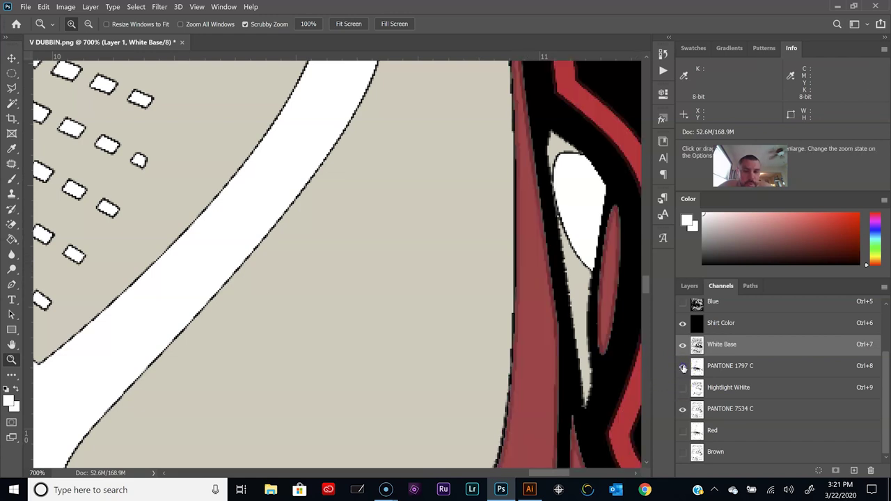
scroll(550, 247, "up", 2)
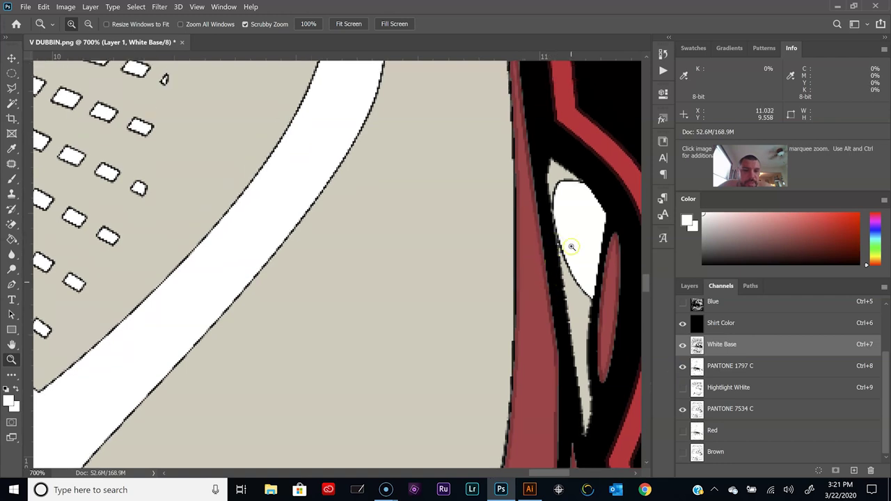
left_click(683, 367)
left_click(683, 368)
left_click(683, 368)
left_click(683, 368)
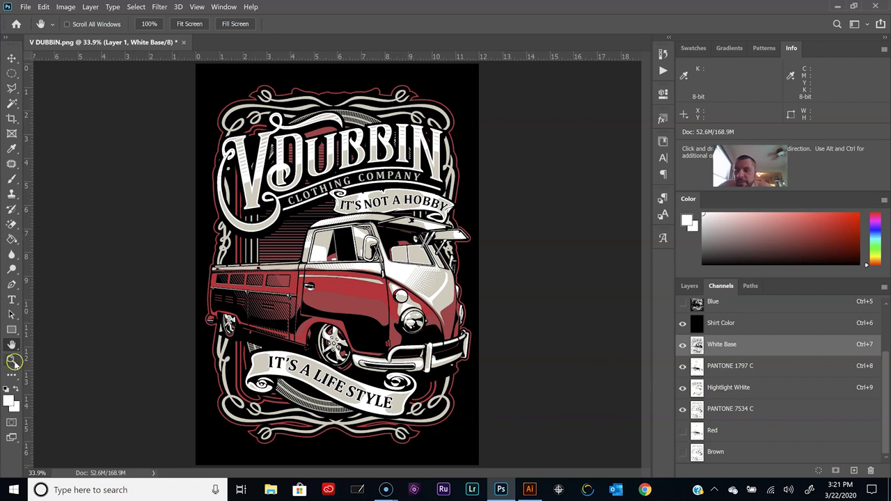
Step: Zoom to 66.7% and view the Shirt Color channel on its own
left_click(11, 360)
left_click(354, 323)
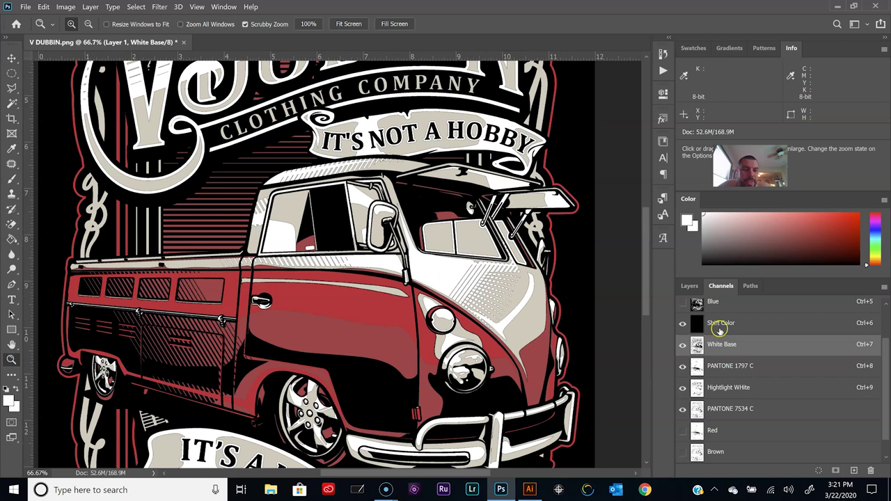
scroll(719, 331, "up", 3)
left_click(717, 310)
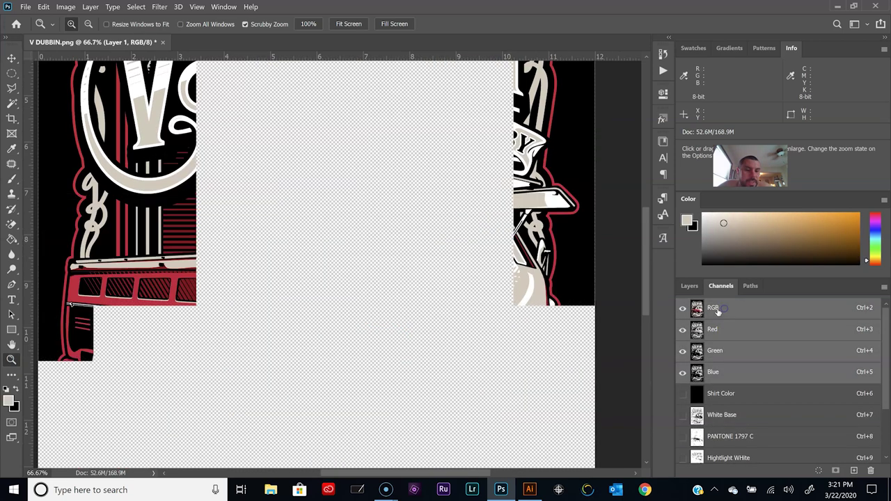
left_click(736, 391)
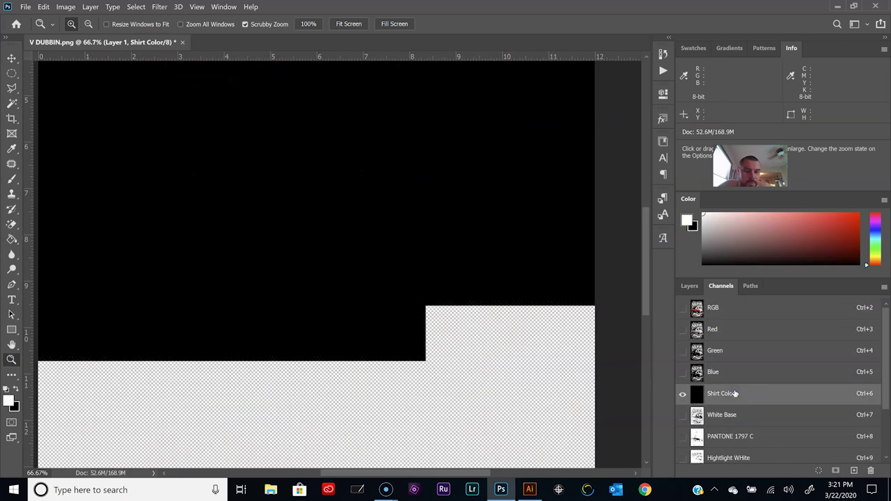
Step: Add White Base, PANTONE 1797 C, highlight white and PANTONE 7534 C back into view
left_click(682, 415)
scroll(740, 431, "down", 2)
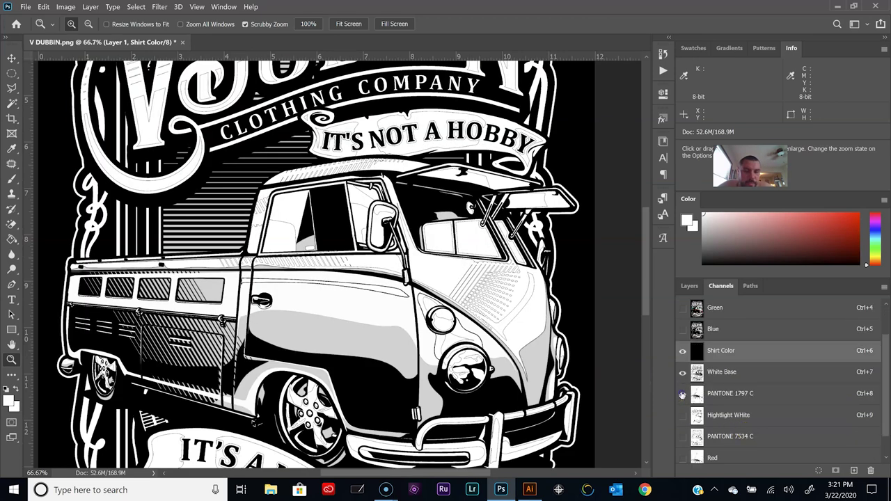
left_click(682, 394)
left_click(683, 416)
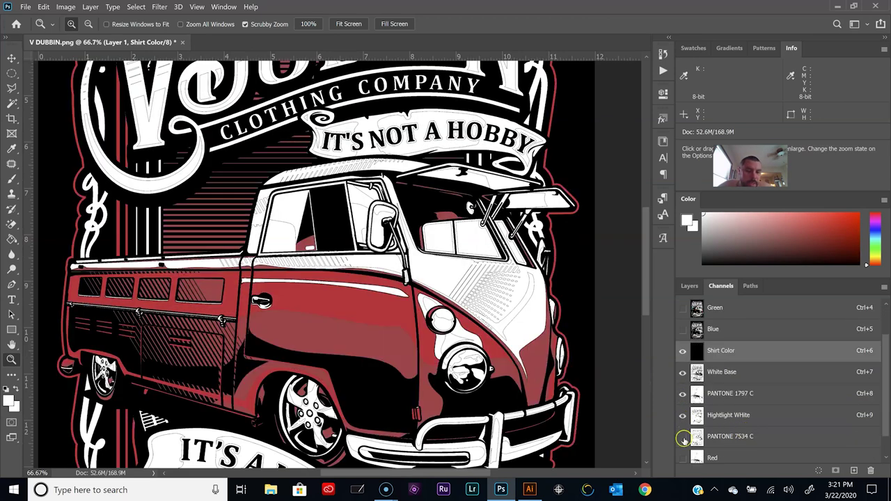
left_click(683, 437)
scroll(752, 440, "down", 1)
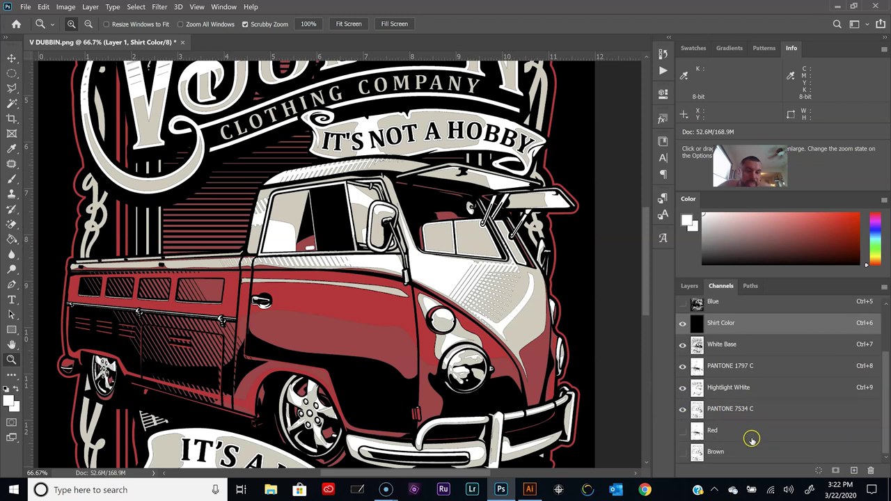
Step: Delete the Red and Brown helper channels, then the RGB channels
left_click(721, 435)
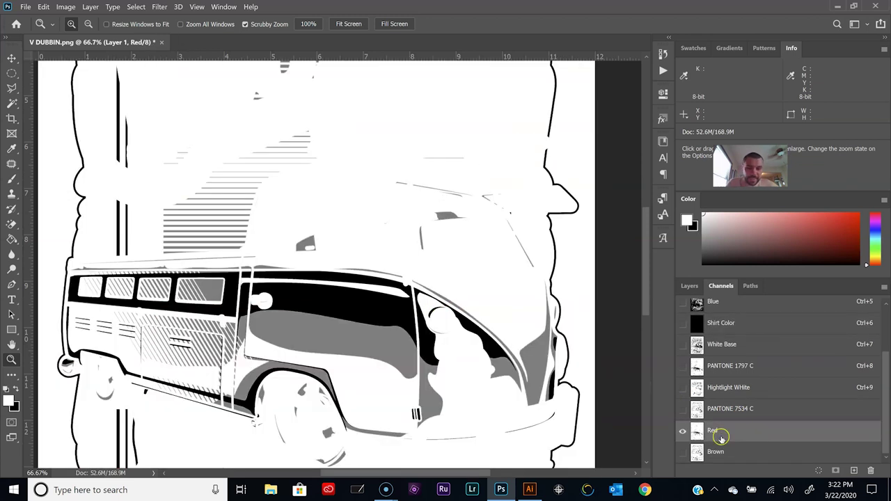
left_click(720, 452, "shift")
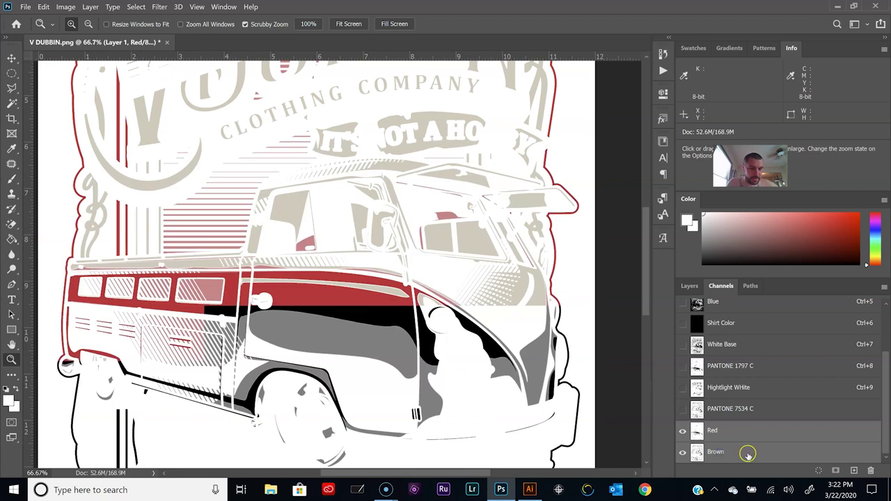
left_click(871, 471)
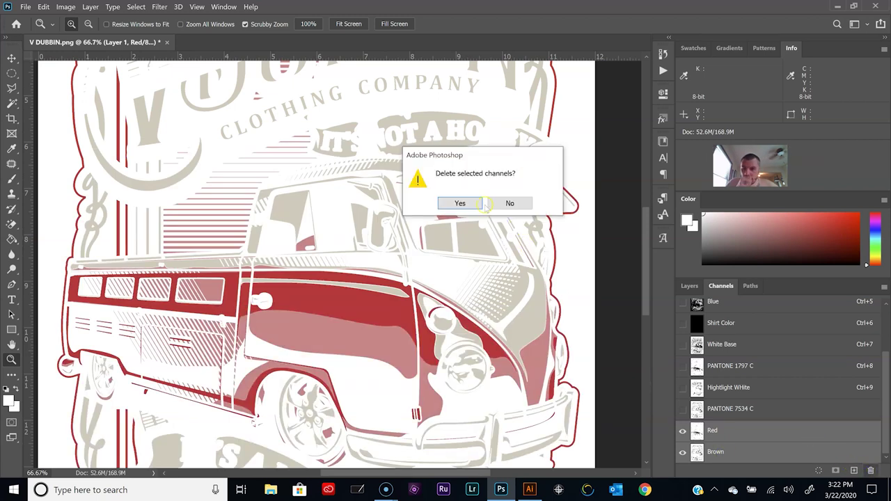
left_click(477, 203)
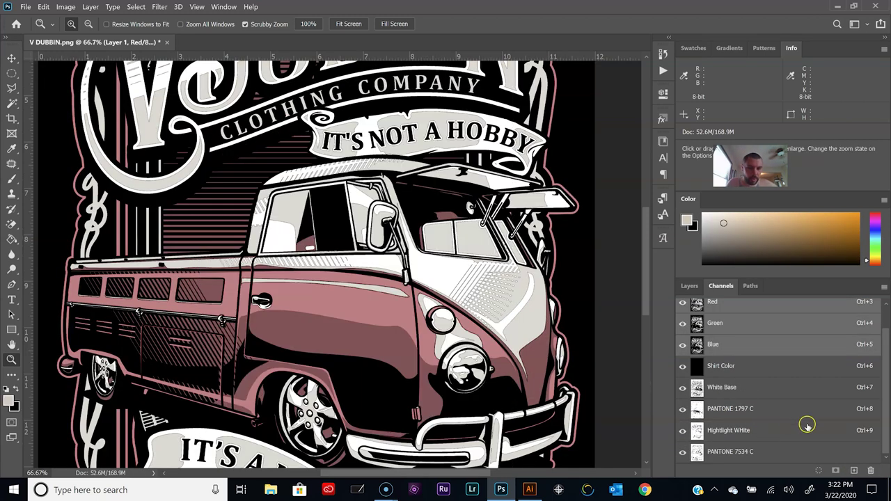
left_click(871, 471)
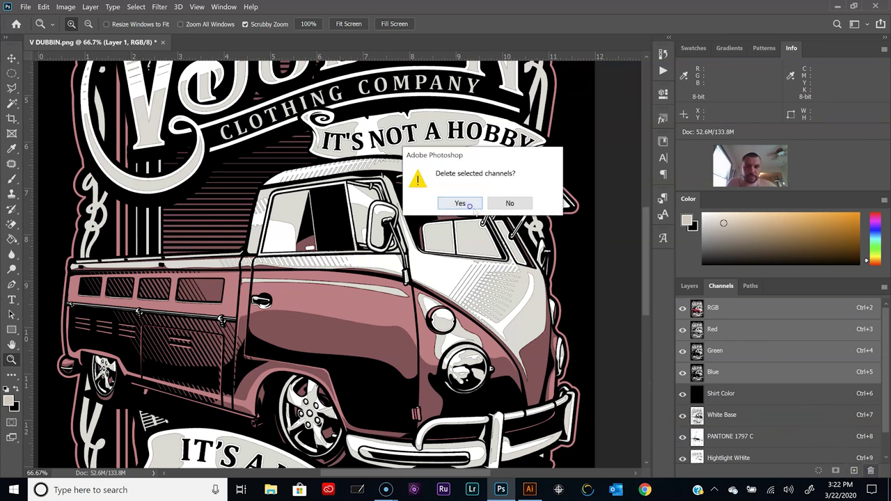
left_click(469, 205)
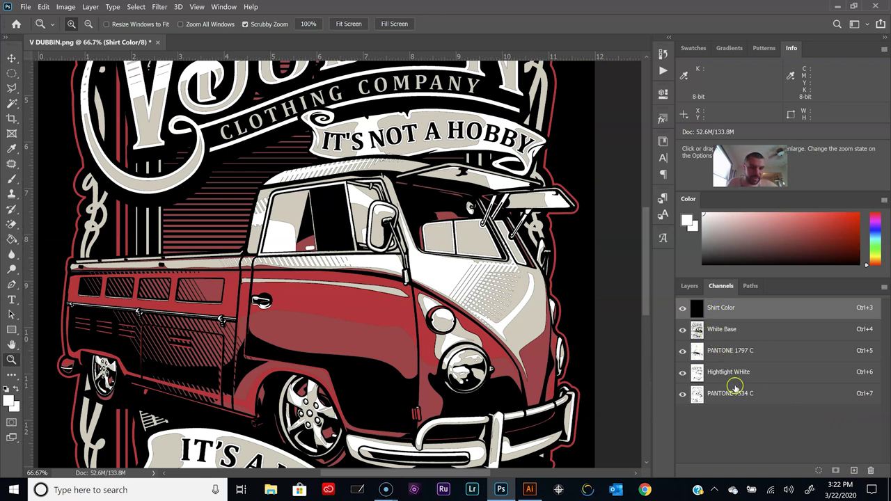
Step: Move the PANTONE 7534 C channel above PANTONE 1797 C, then zoom in on the truck cab
left_click_drag(736, 388, 735, 345)
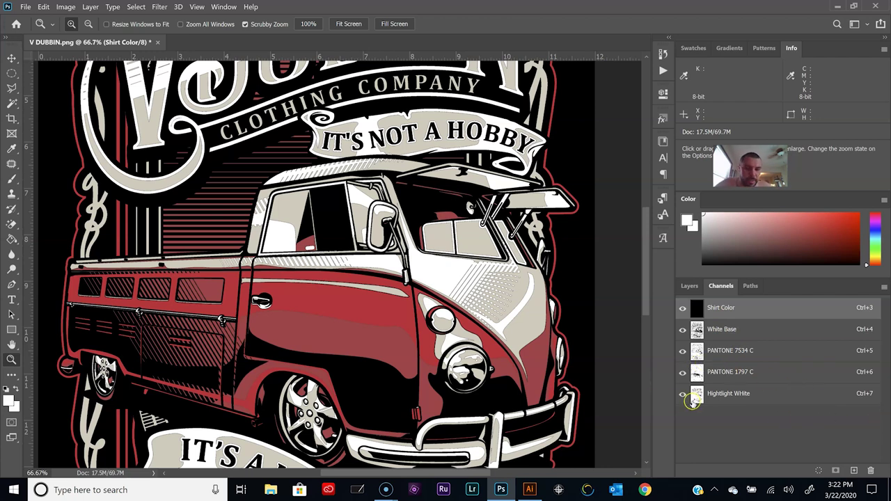
left_click(310, 289)
scroll(410, 273, "up", 2)
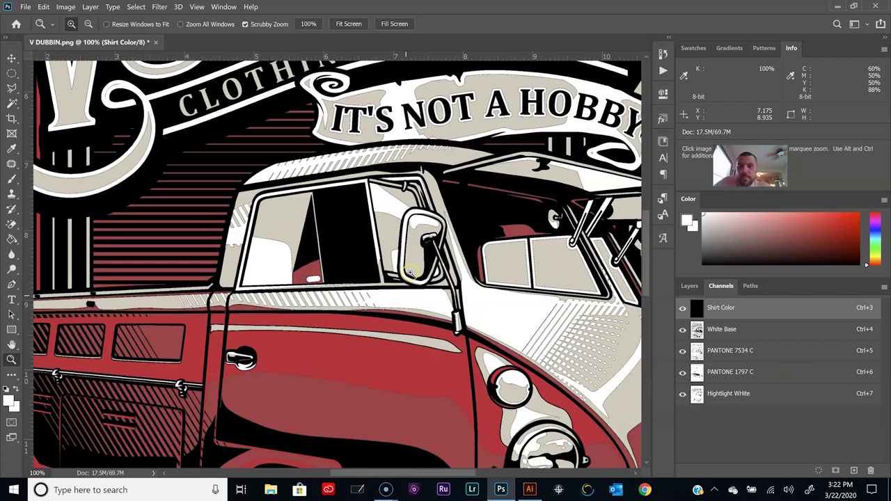
scroll(411, 273, "up", 1)
scroll(411, 273, "up", 2)
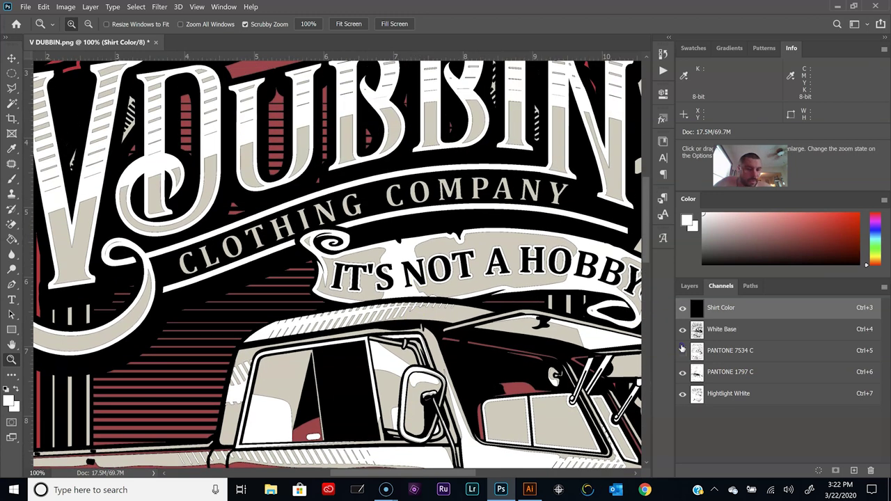
Step: Hide PANTONE 7534 C, PANTONE 1797 C and Hightlight WHite to check the separation, then show them again
left_click(682, 350)
left_click(683, 372)
left_click(683, 393)
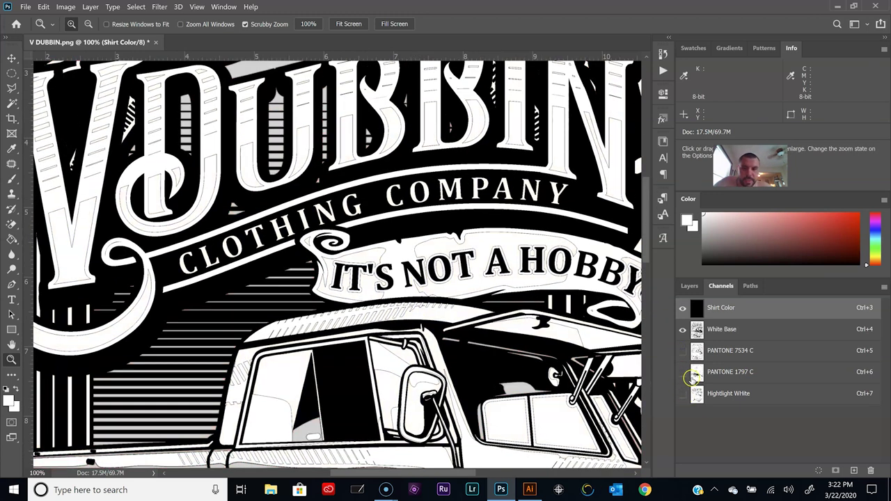
double_click(12, 345)
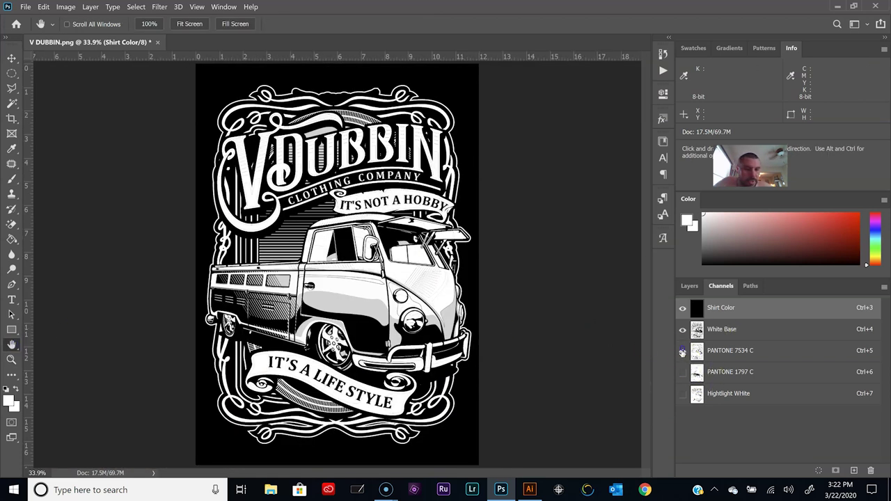
left_click(683, 351)
left_click(682, 372)
left_click(682, 393)
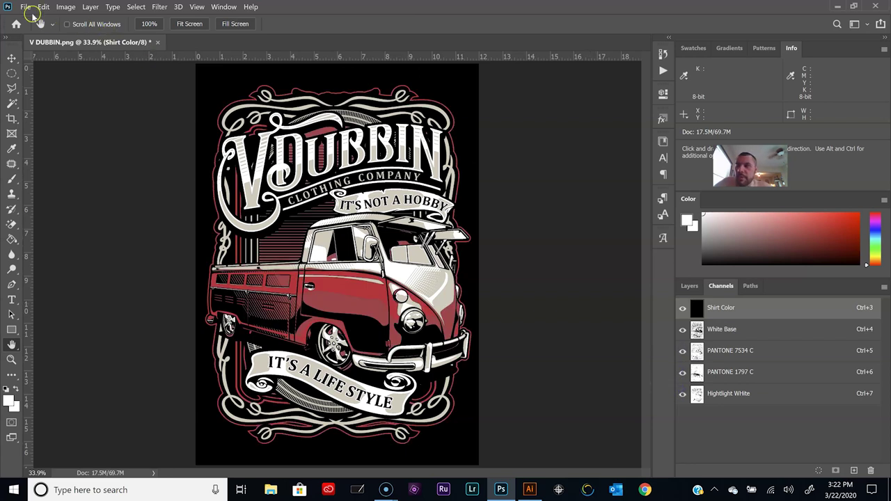
Step: Hide the black Shirt Color channel and open File > Print for the artwork
left_click(25, 7)
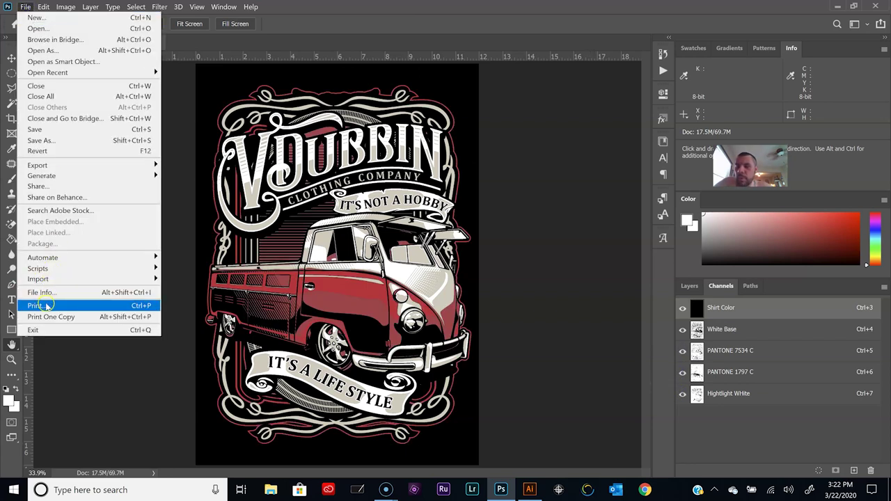
left_click(683, 309)
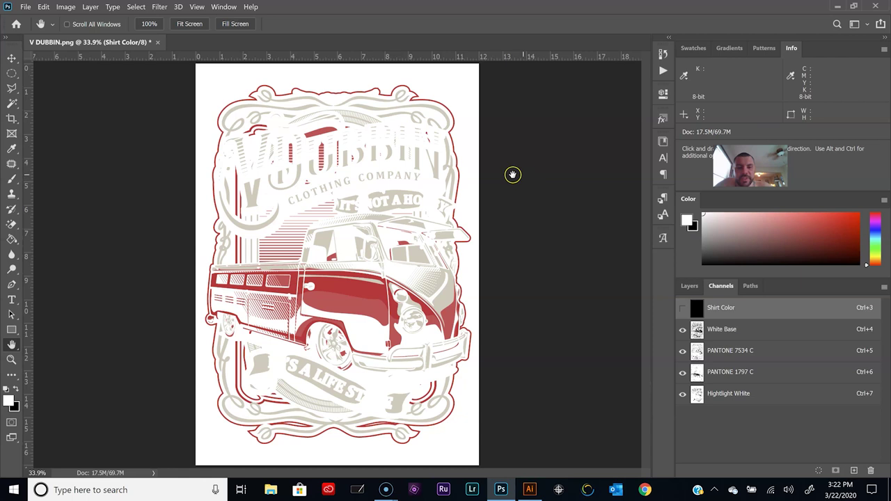
left_click(24, 6)
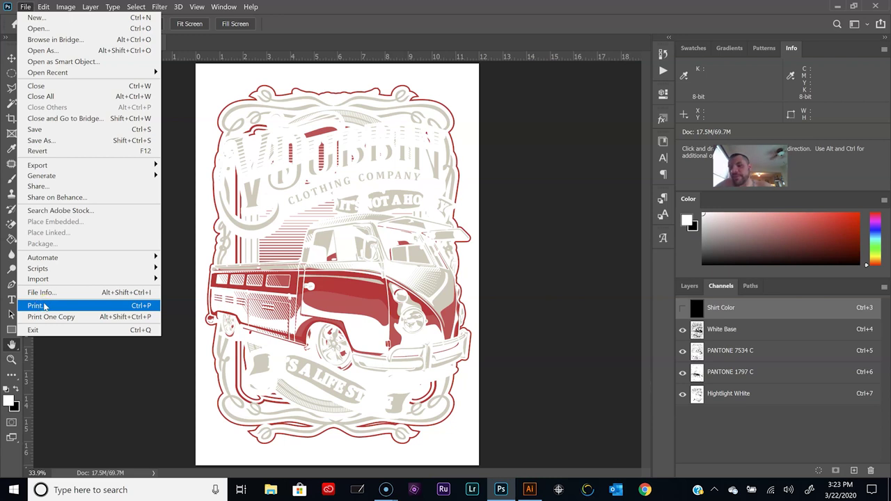
left_click(44, 307)
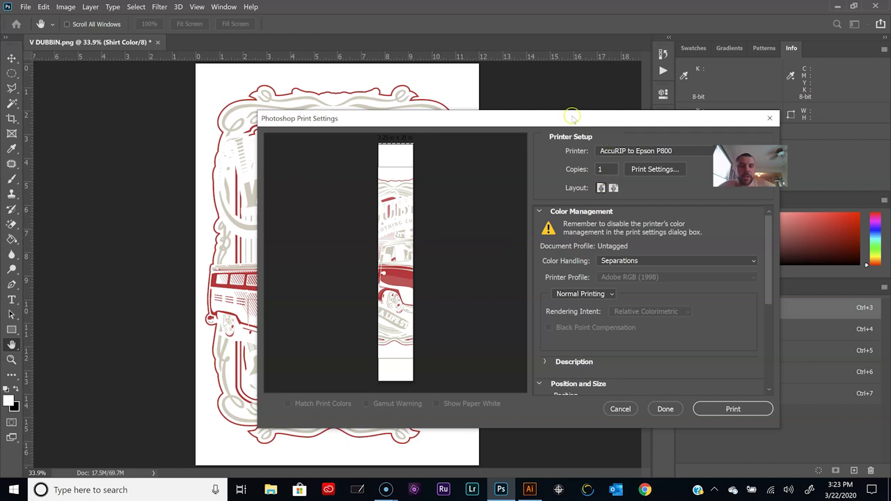
left_click_drag(573, 117, 467, 103)
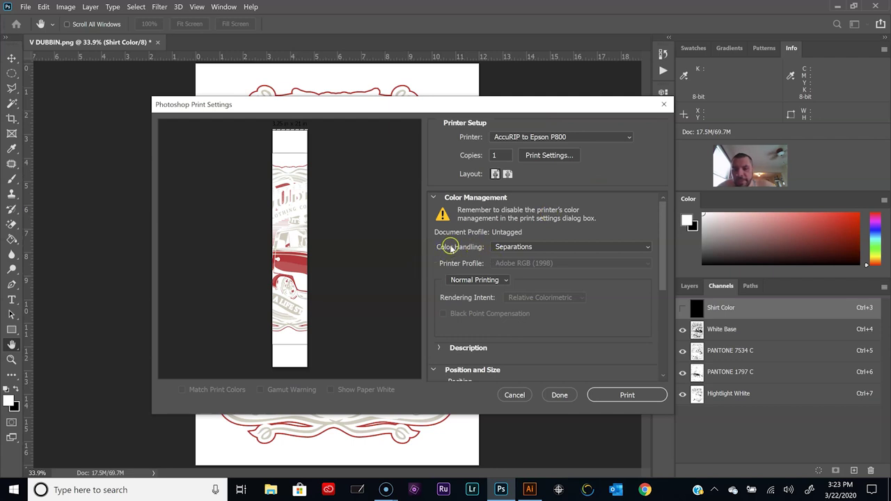
left_click(516, 248)
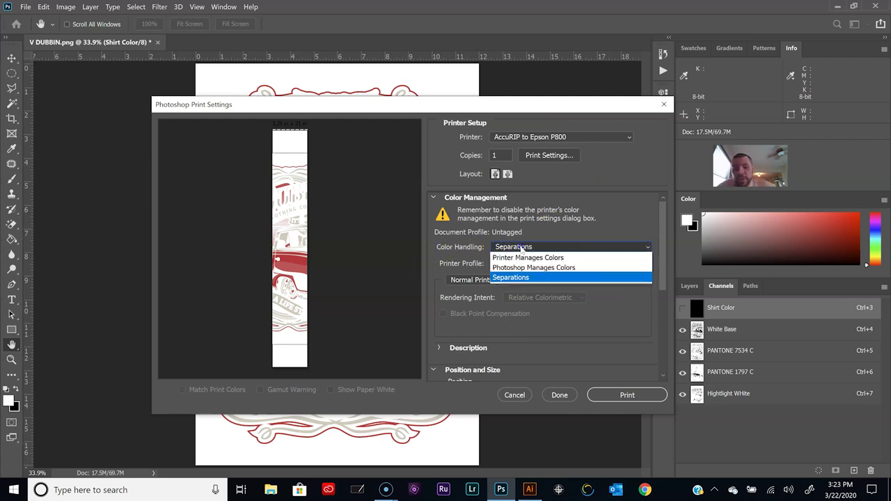
left_click(524, 259)
left_click(528, 247)
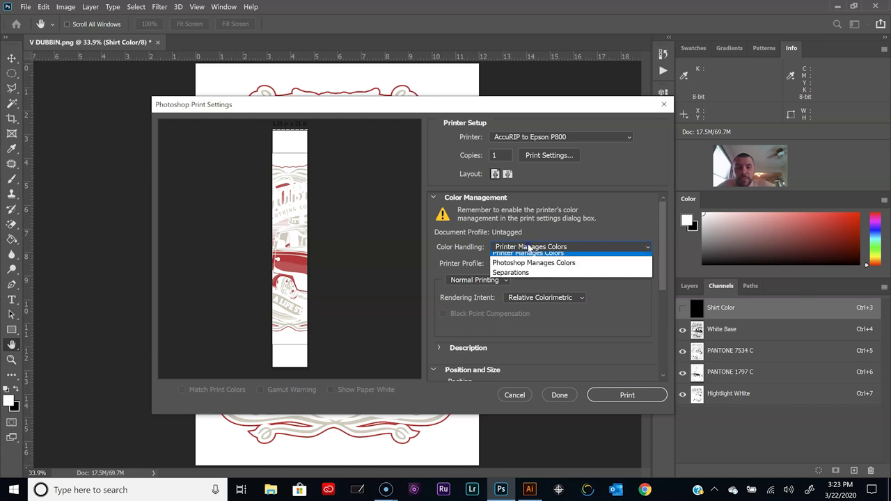
left_click(535, 269)
left_click(532, 248)
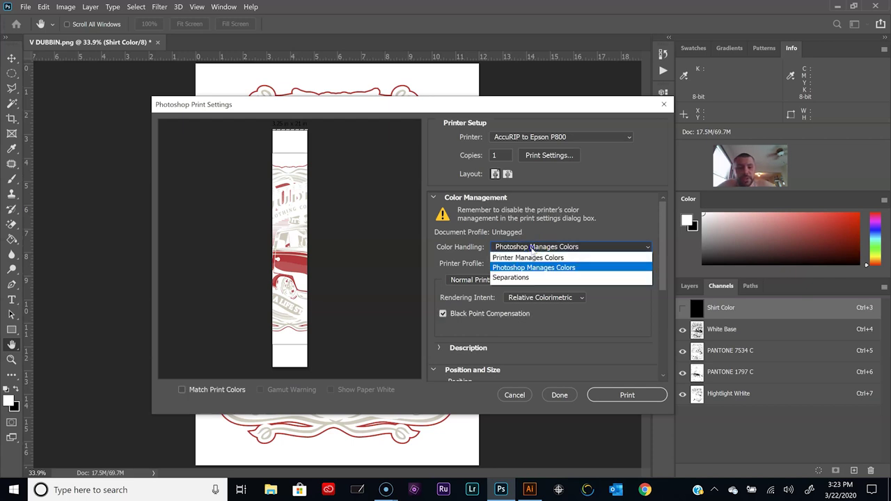
left_click(533, 257)
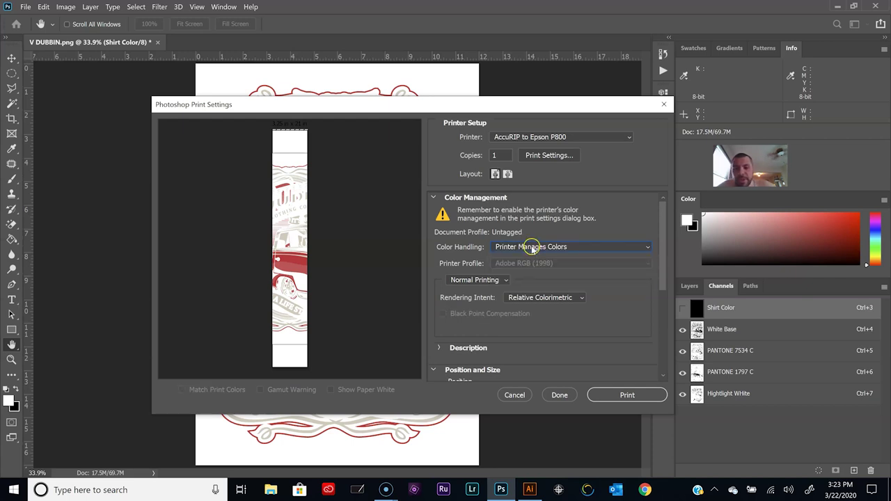
left_click(531, 247)
left_click(529, 277)
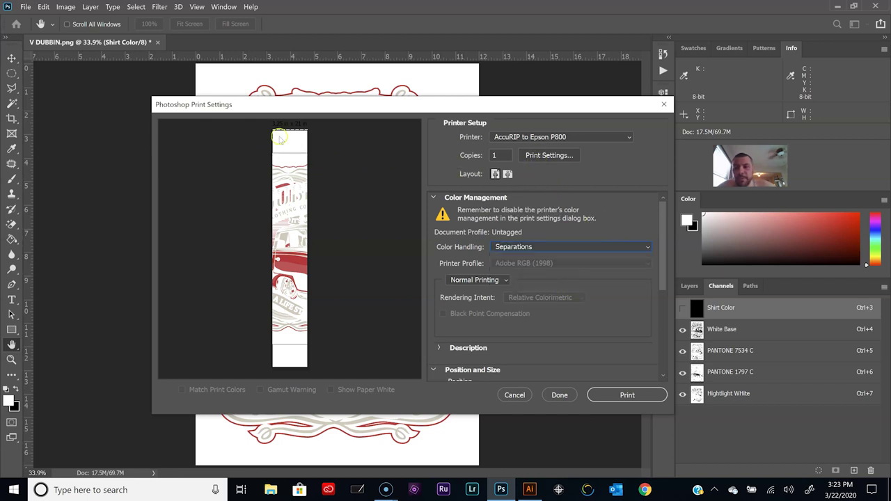
Step: Change the AccuRIP custom page height from 21 to 17 inches, making it 12.25 × 17
left_click(550, 155)
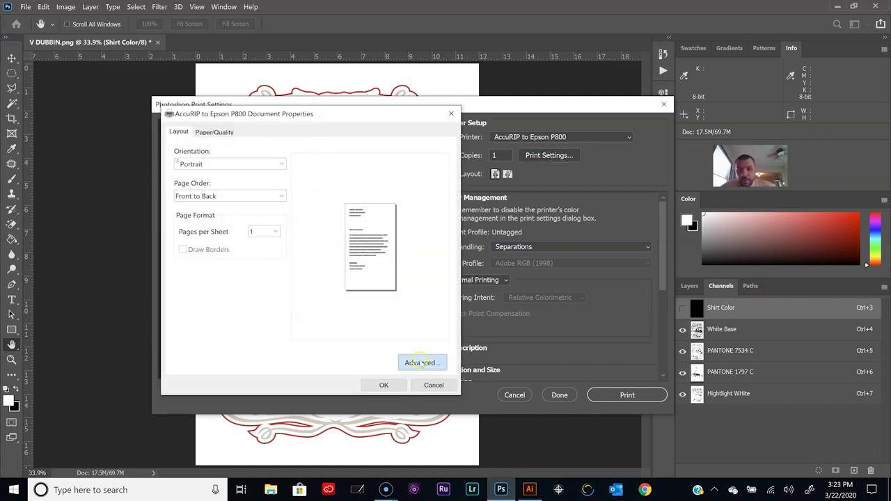
left_click(420, 362)
left_click(373, 188)
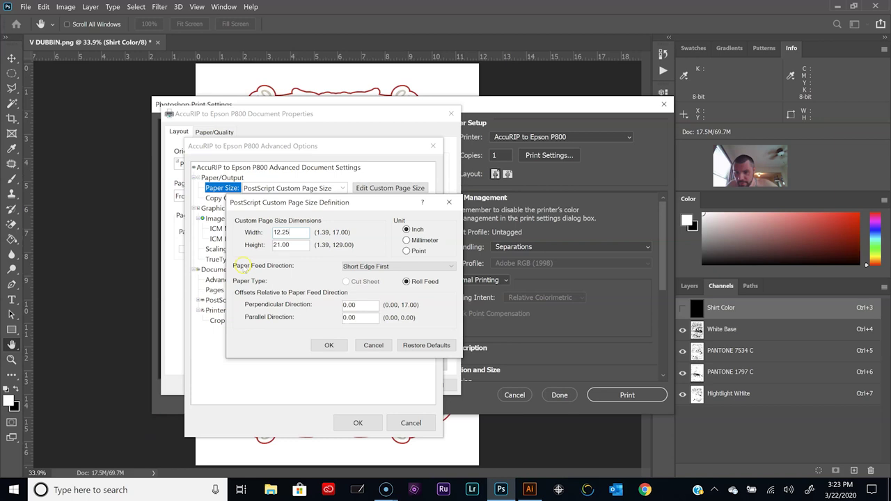
left_click_drag(285, 248, 270, 246)
type("17")
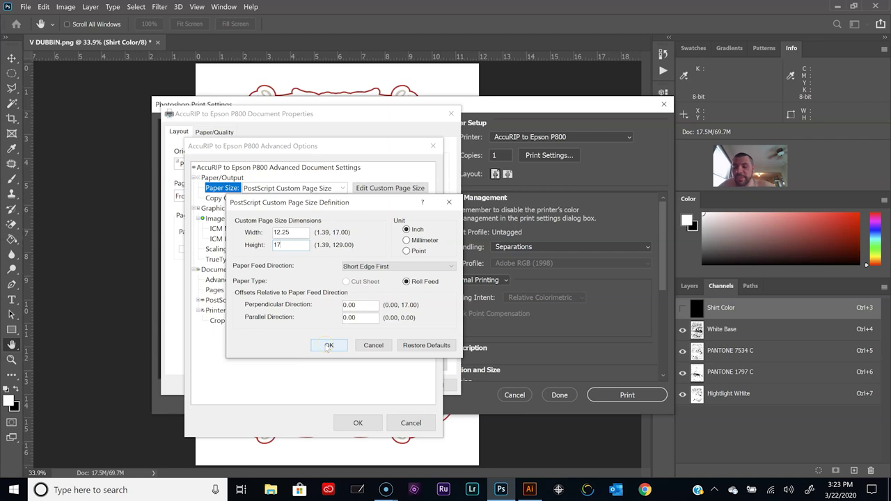
left_click(328, 346)
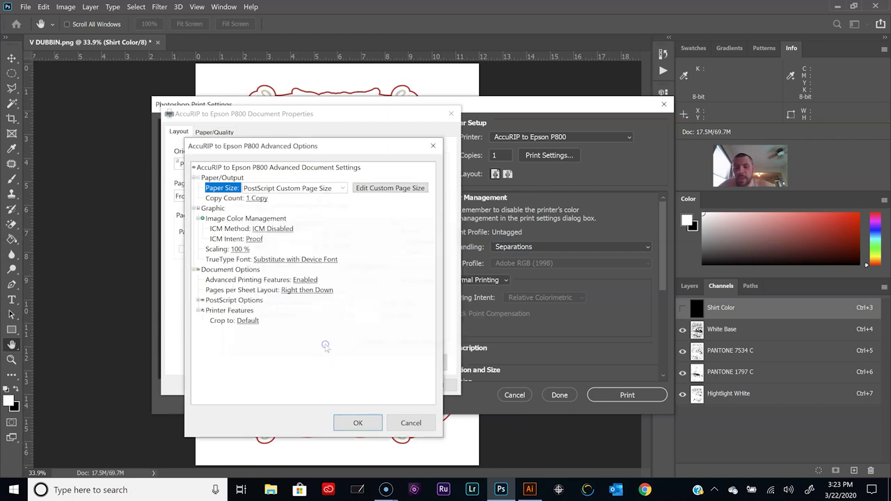
left_click(345, 422)
Step: Close the AccuRIP printer properties to return to Photoshop's Print Settings preview
left_click(380, 387)
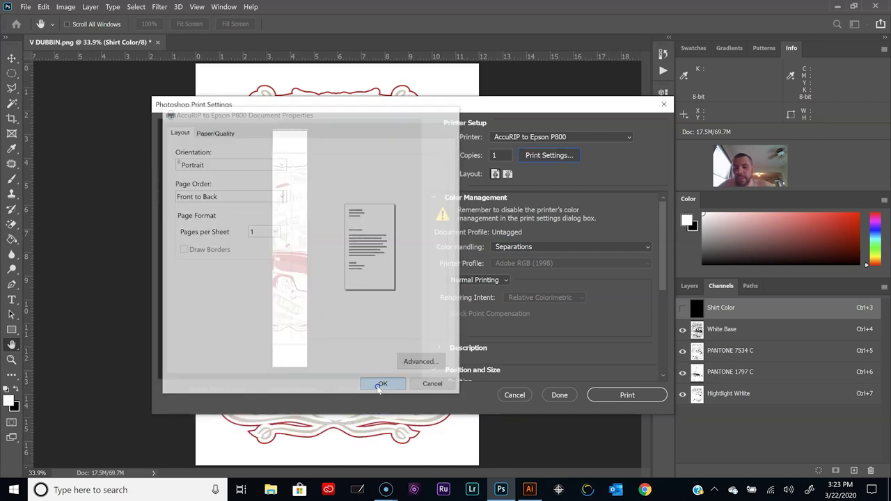